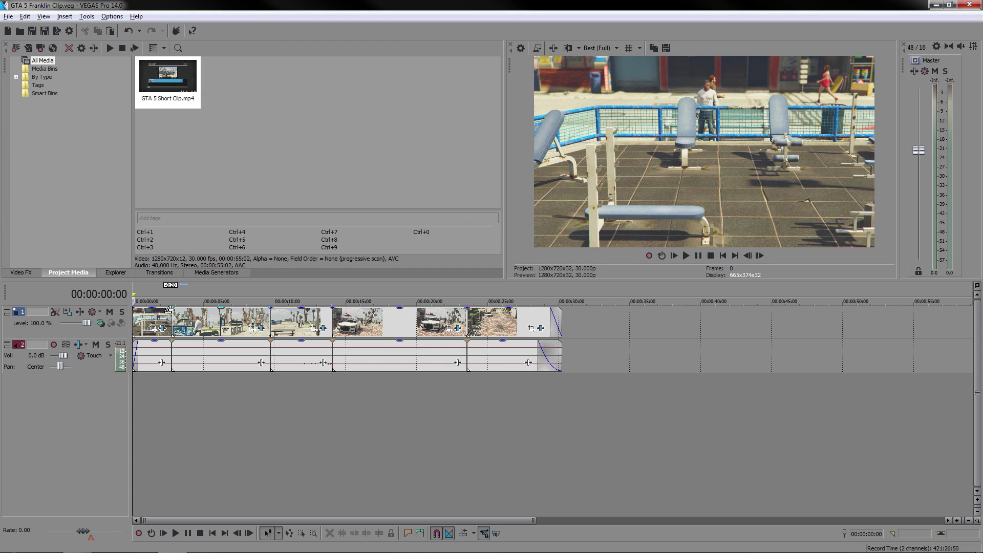
Step through the gameplay clips and split the fourth one at 00:00:16:00
click(151, 320)
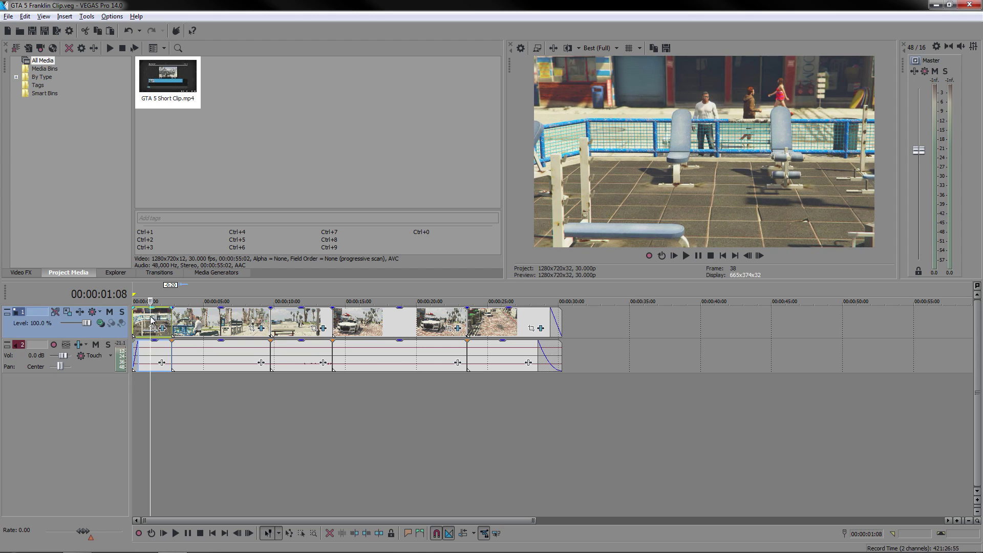
click(208, 318)
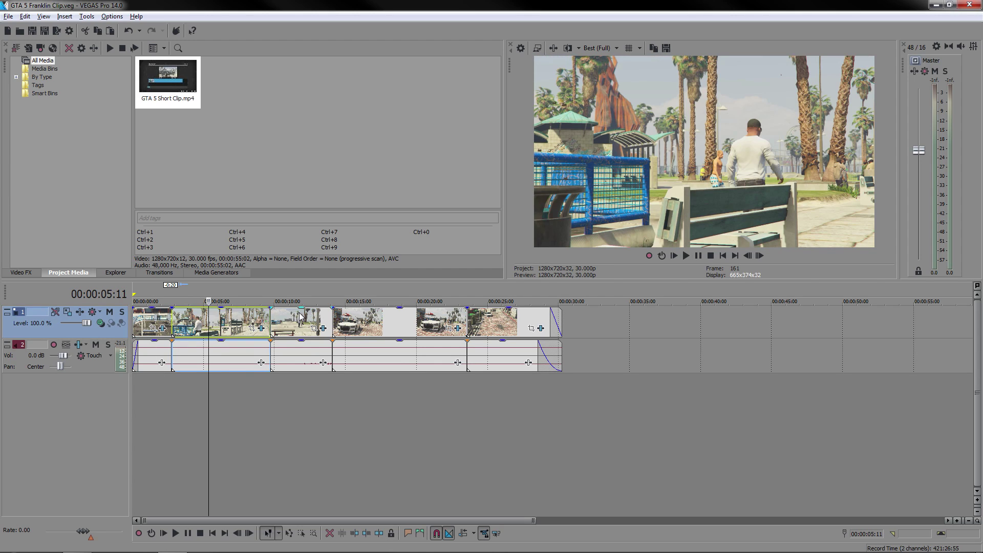
key(Right)
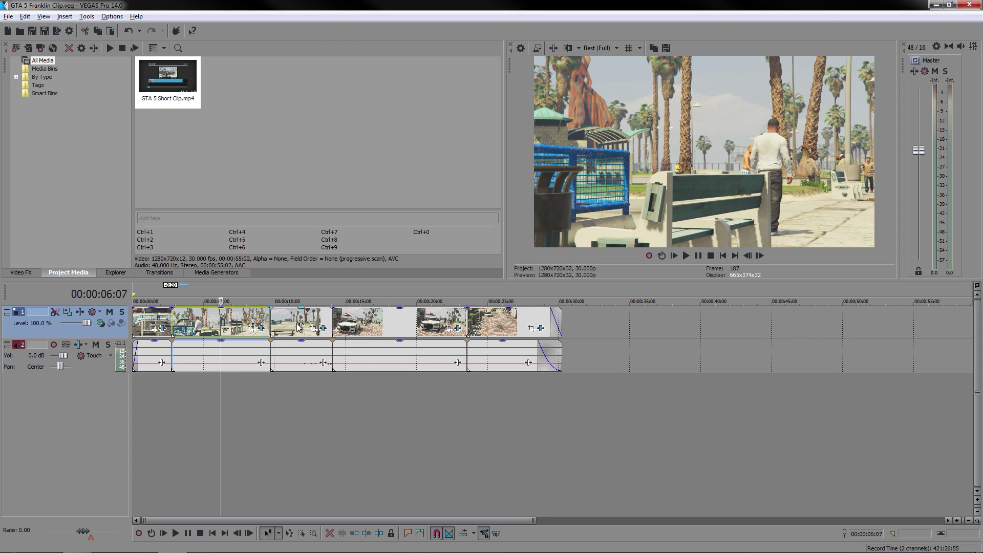
click(297, 327)
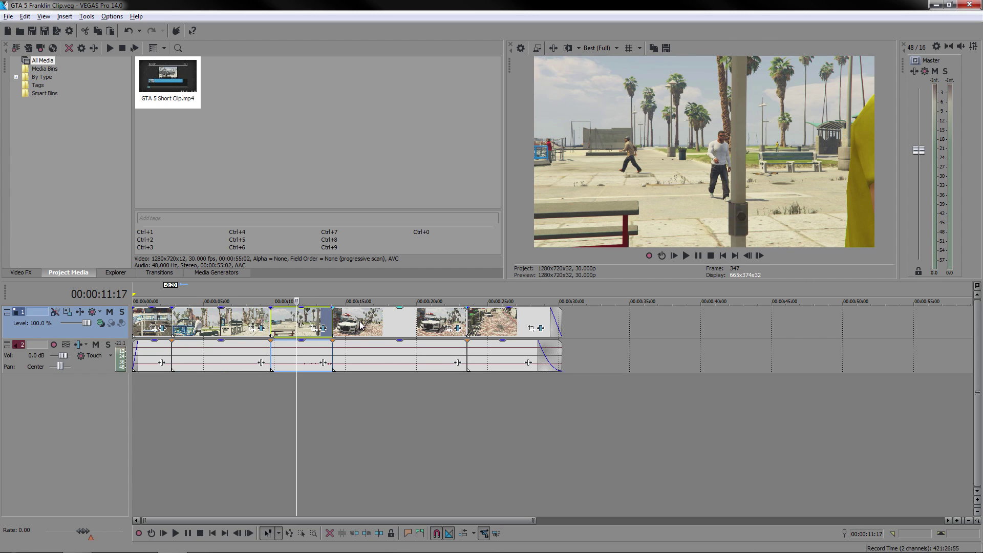
click(360, 322)
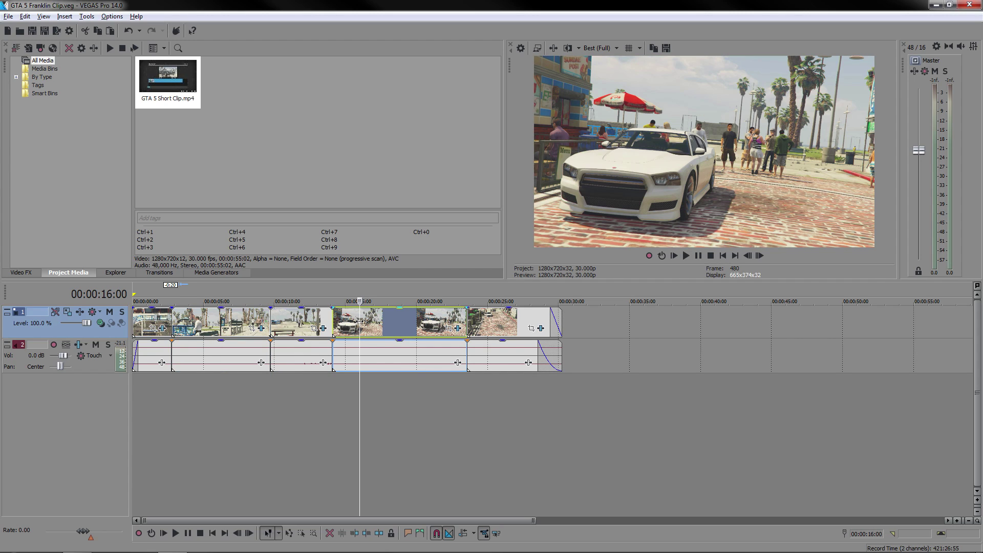
key(s)
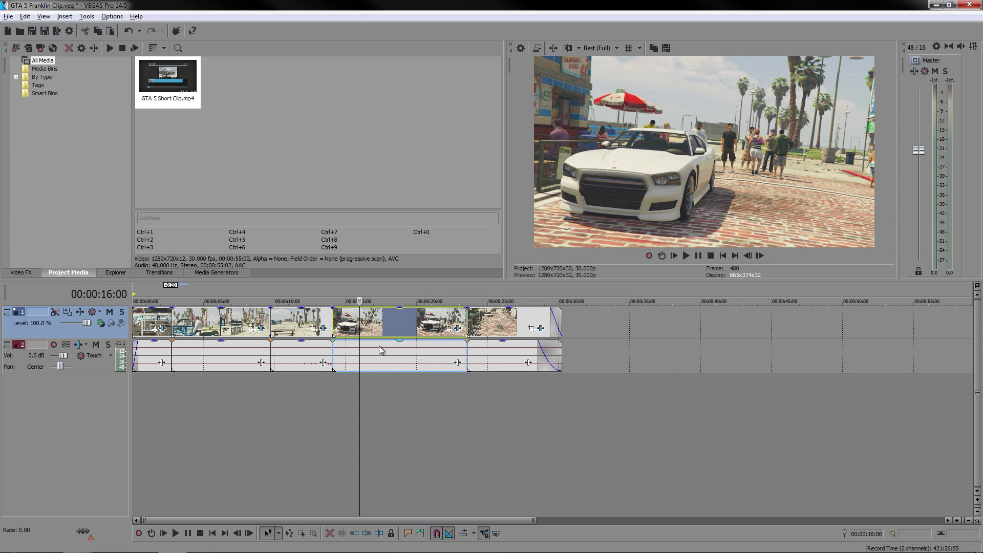
scroll(379, 346, up, 2)
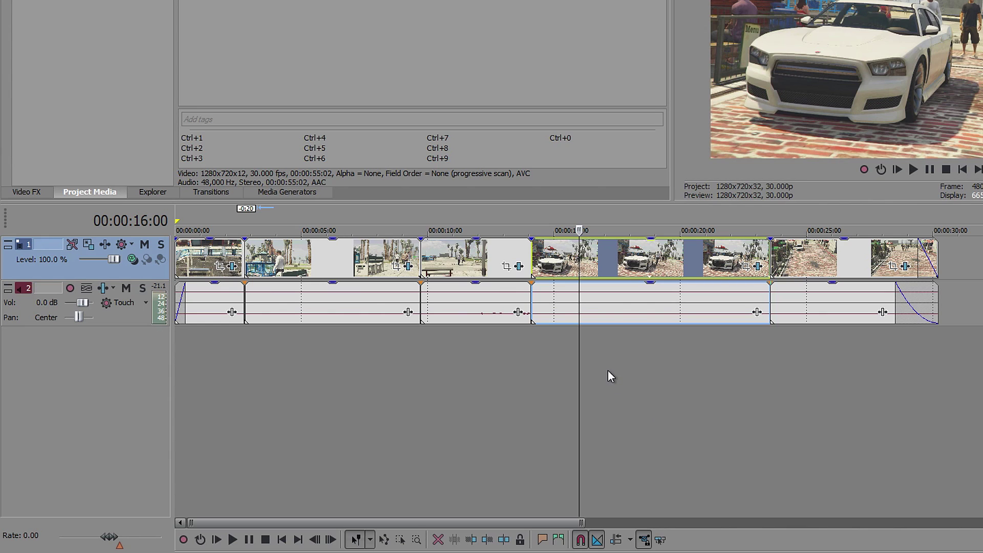
Insert an empty video track, show the (Legacy) Text generator presets, and return the playhead to start
right_click(607, 371)
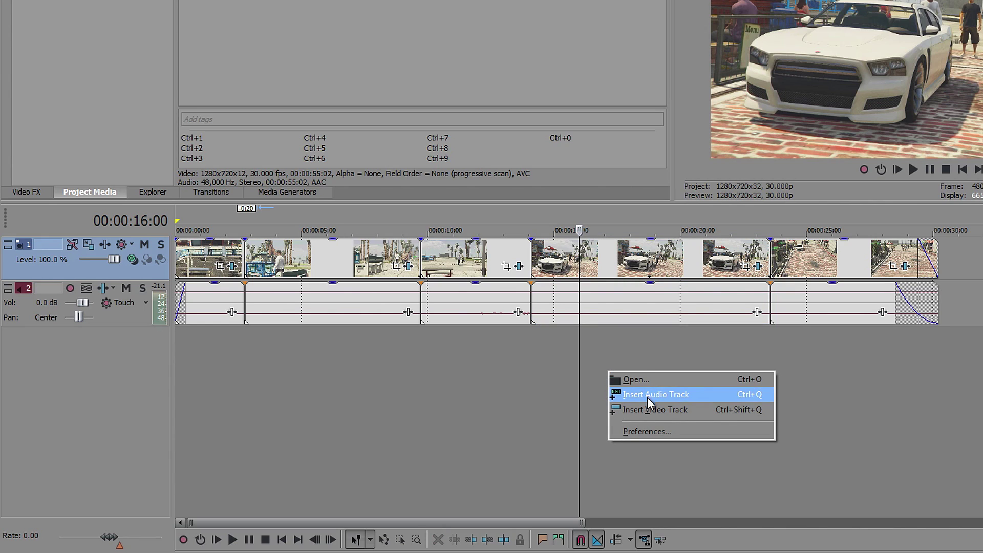
click(649, 410)
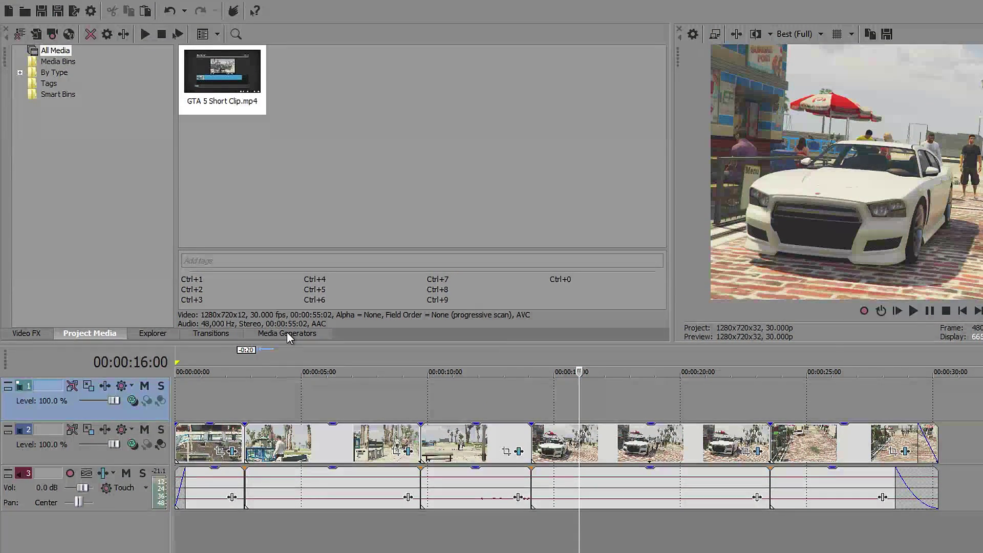
click(288, 193)
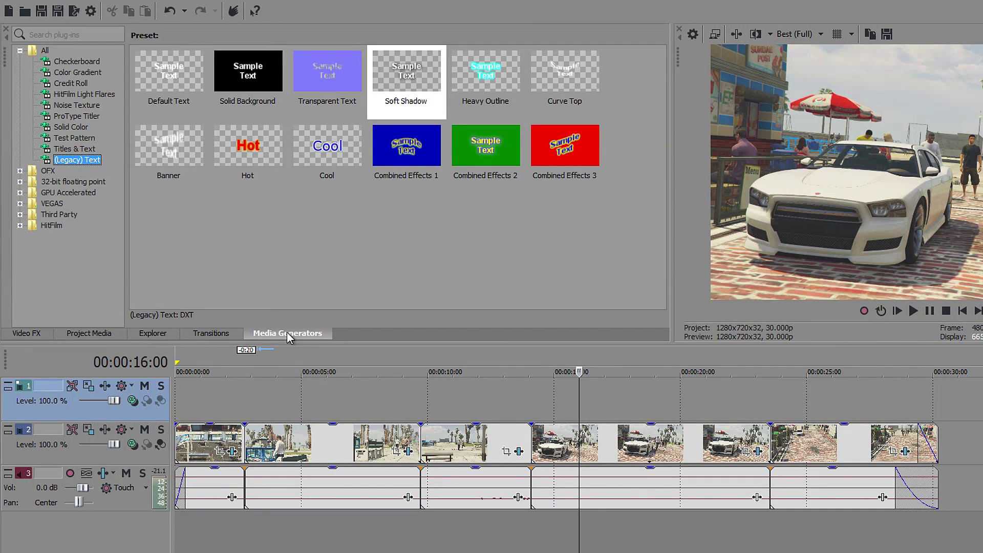
click(82, 63)
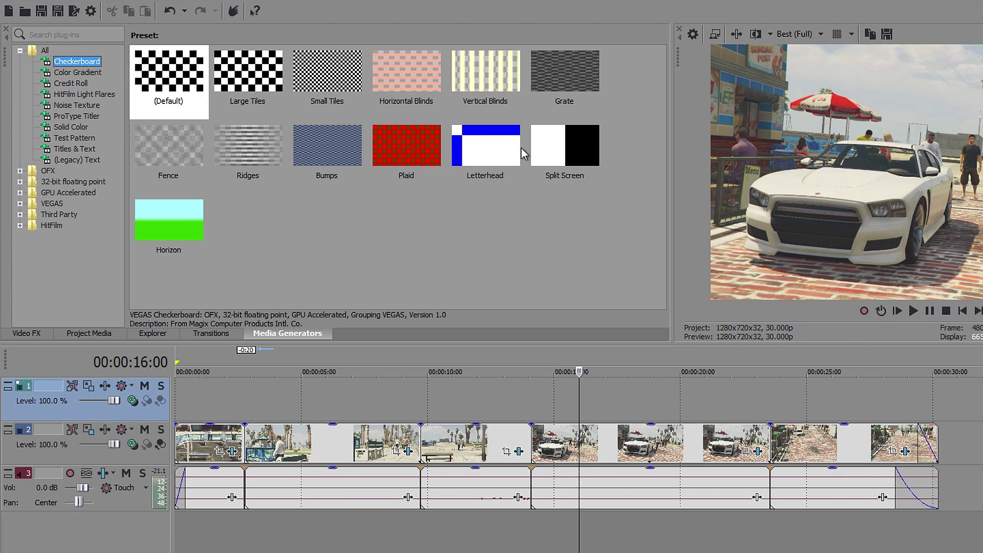
click(76, 161)
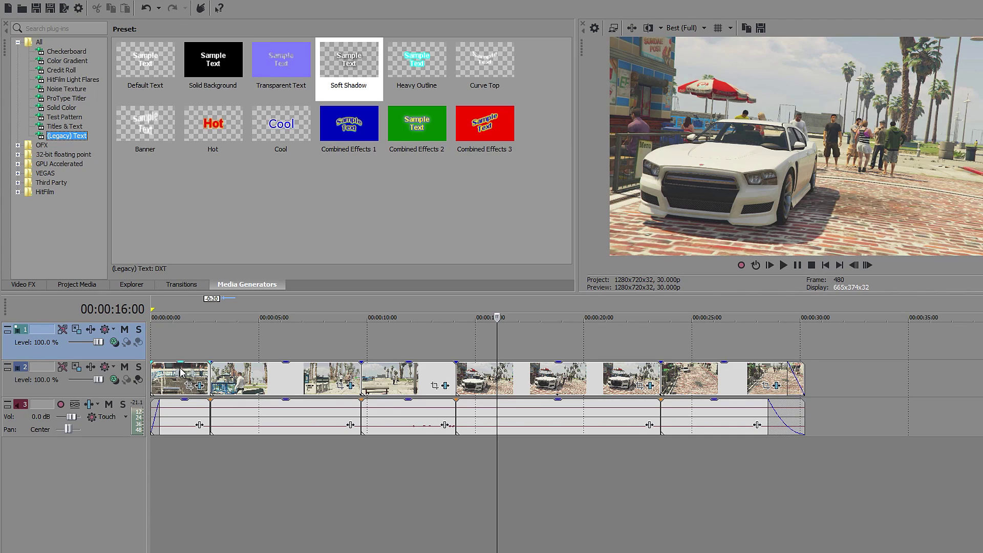
click(171, 385)
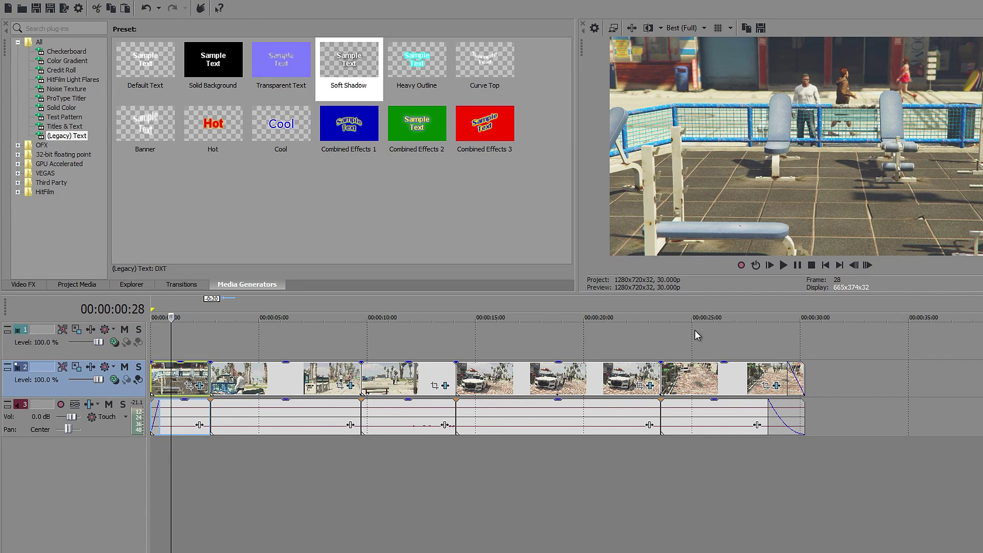
click(825, 265)
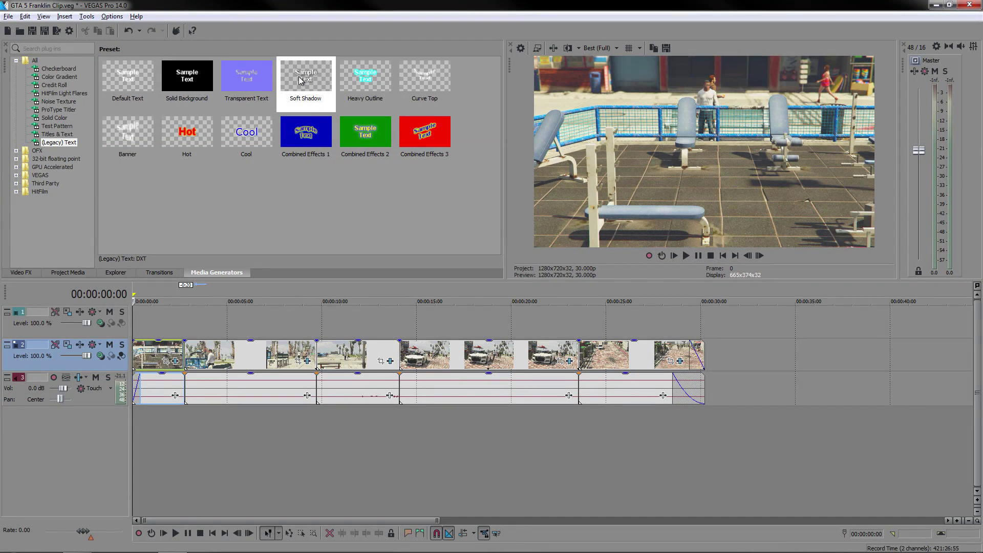
Place a Soft Shadow text preset on the new top track reading 'VerticDesigns'
drag(300, 81, 136, 328)
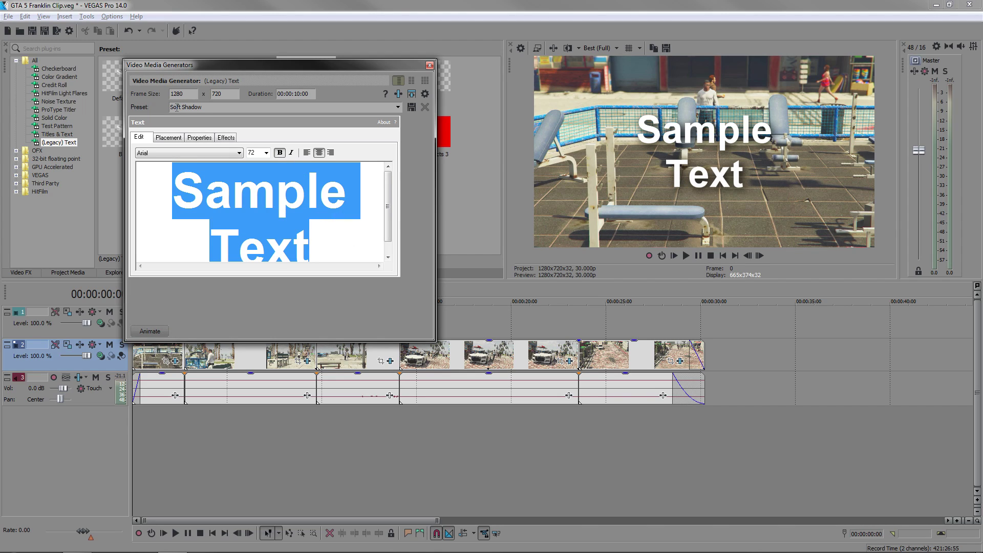
text(V)
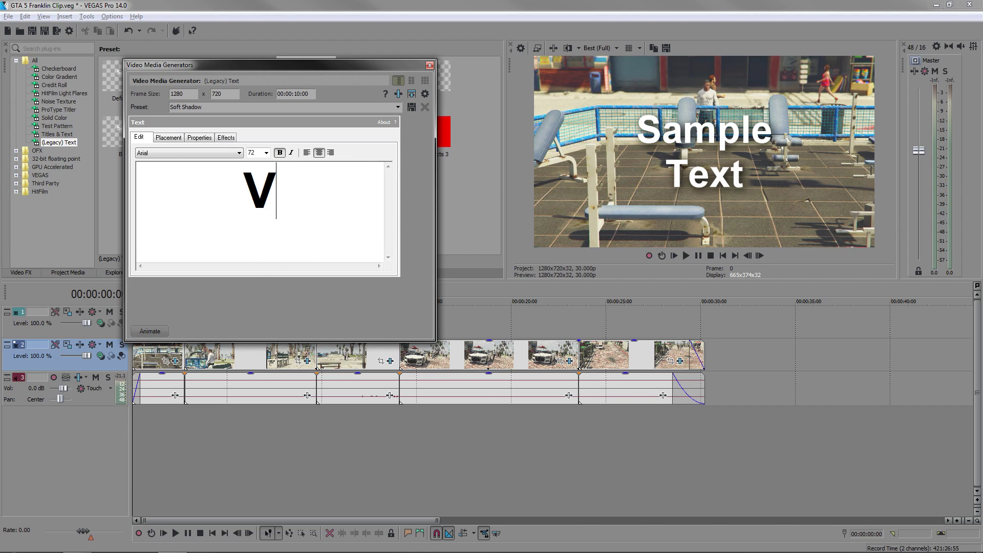
text(ertic)
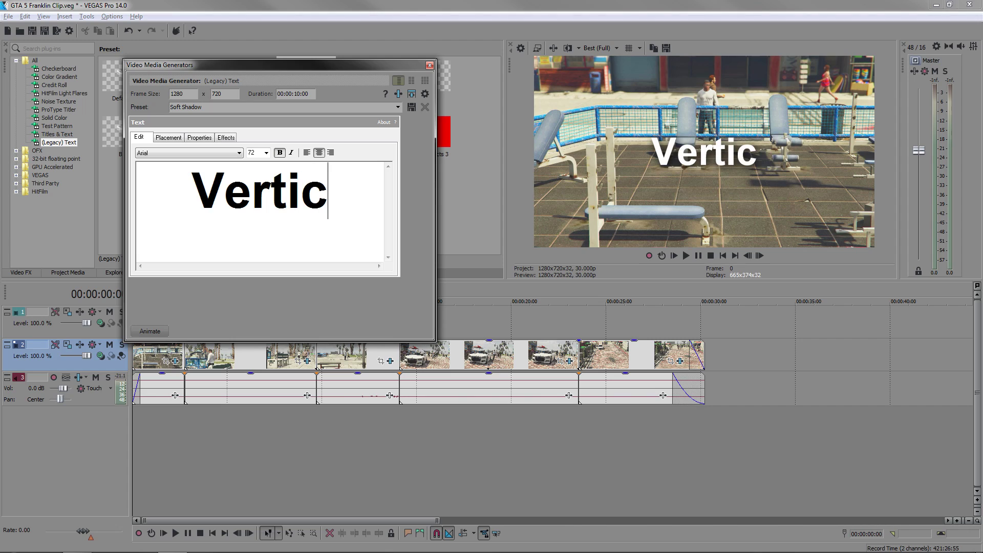
text(Designs)
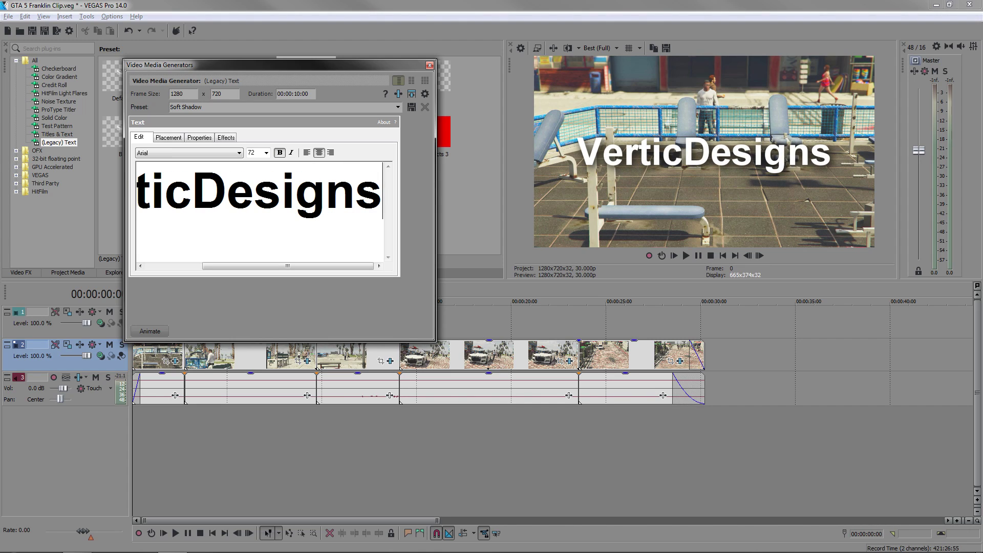
key(shift+Left)
key(shift+Left)
key(shift+Left)
key(shift+Left)
key(shift+Left)
key(shift+Left)
key(shift+Left)
key(shift+Left)
key(shift+Left)
key(shift+Left)
key(shift+Left)
key(shift+Left)
key(shift+Left)
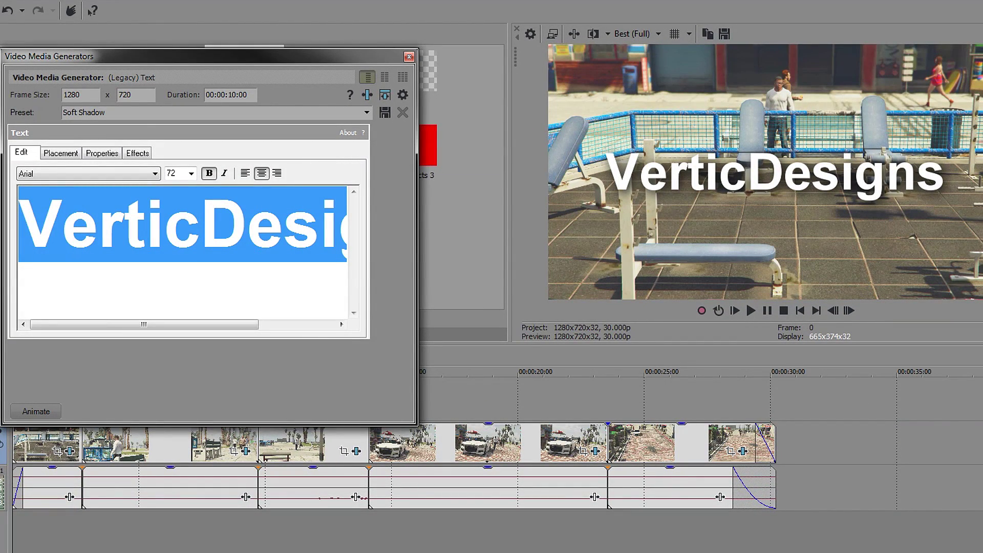
Set the title text to size 60 in the Brush Hand New font
click(191, 174)
click(180, 309)
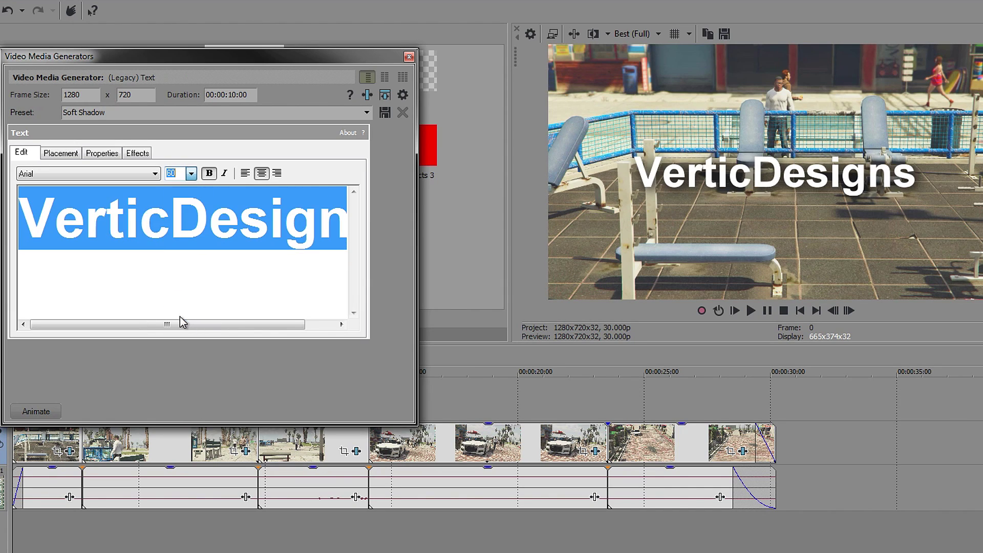
click(102, 154)
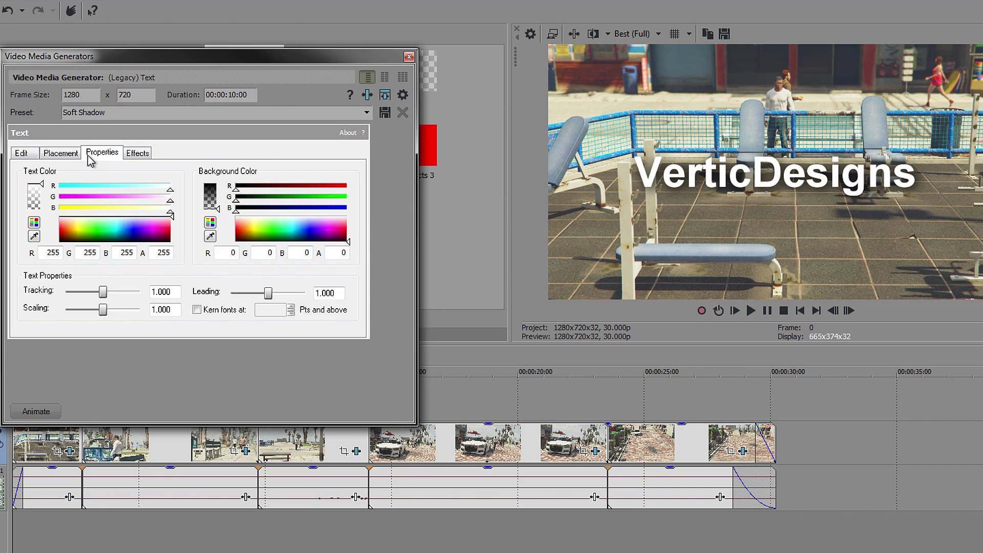
click(74, 155)
click(37, 153)
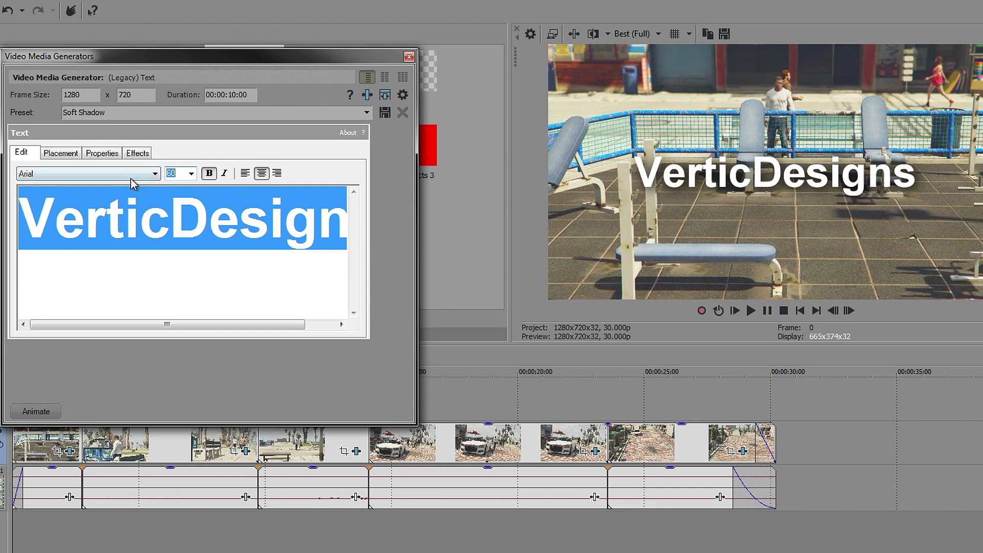
click(132, 174)
drag(153, 250, 153, 267)
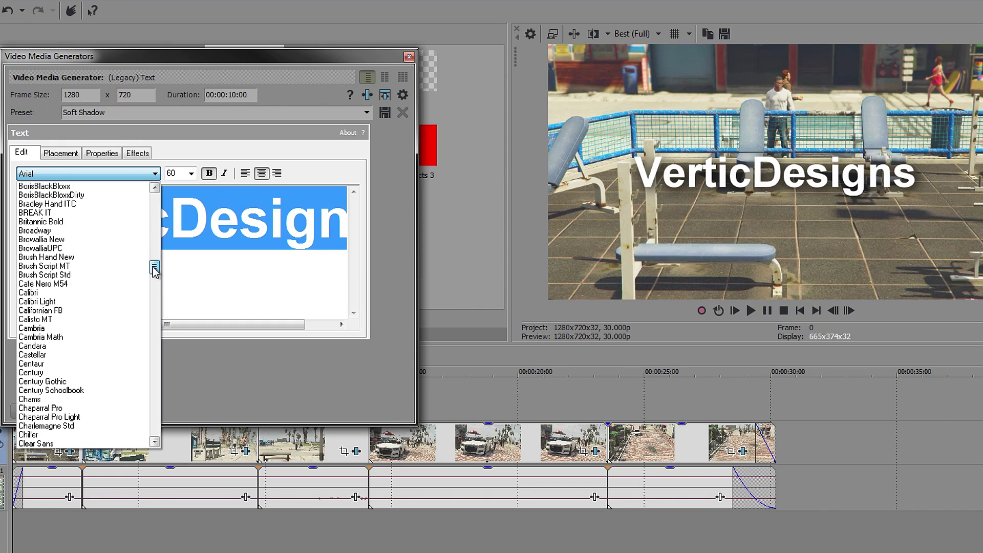
click(62, 257)
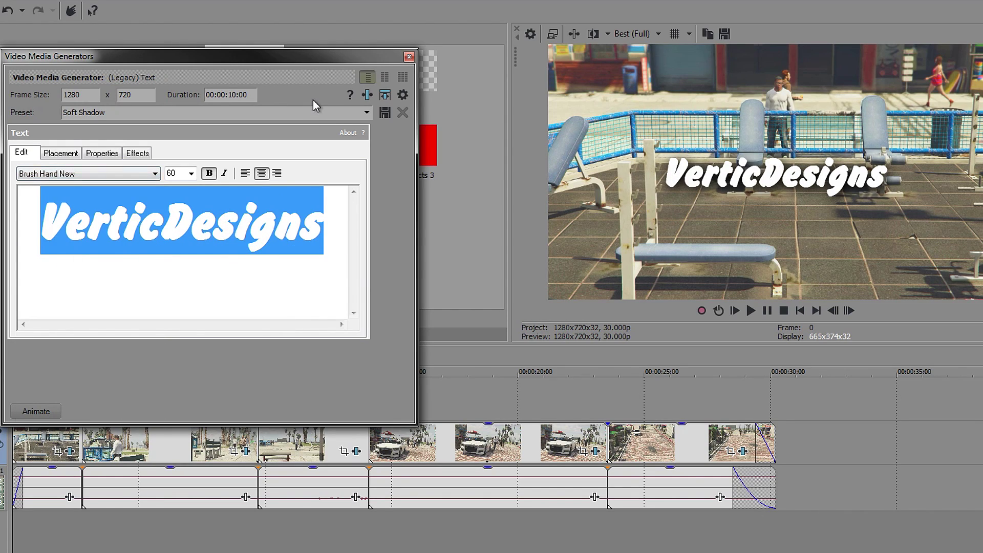
Turn the VerticDesigns text blue and tighten its shadow feather and offset
click(107, 152)
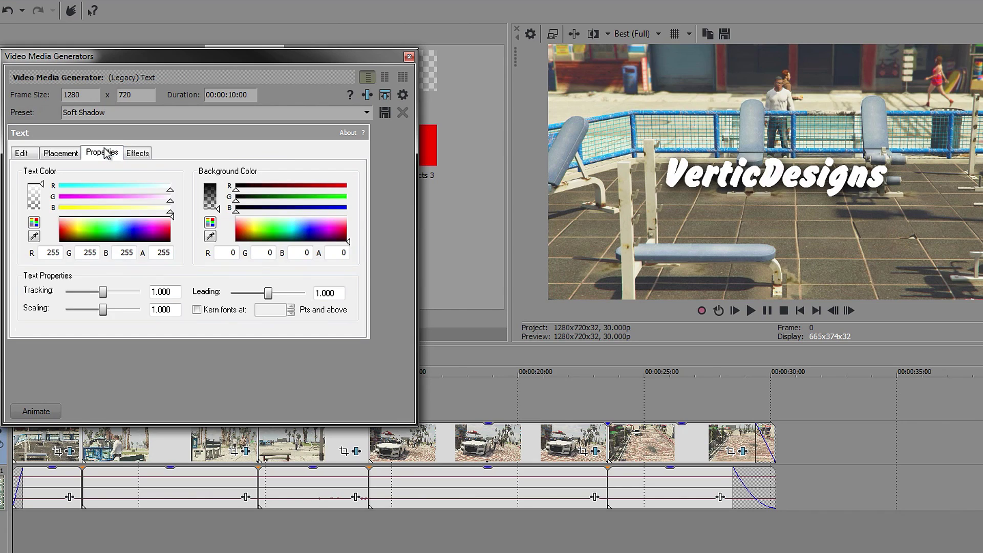
mouse_move(130, 228)
mouse_down()
mouse_move(114, 233)
mouse_move(124, 233)
mouse_up()
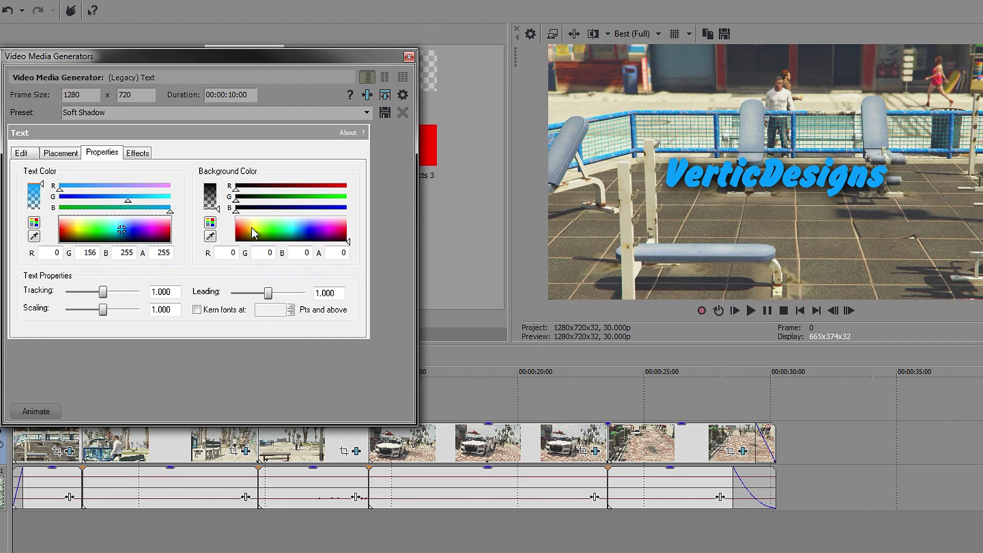
click(138, 155)
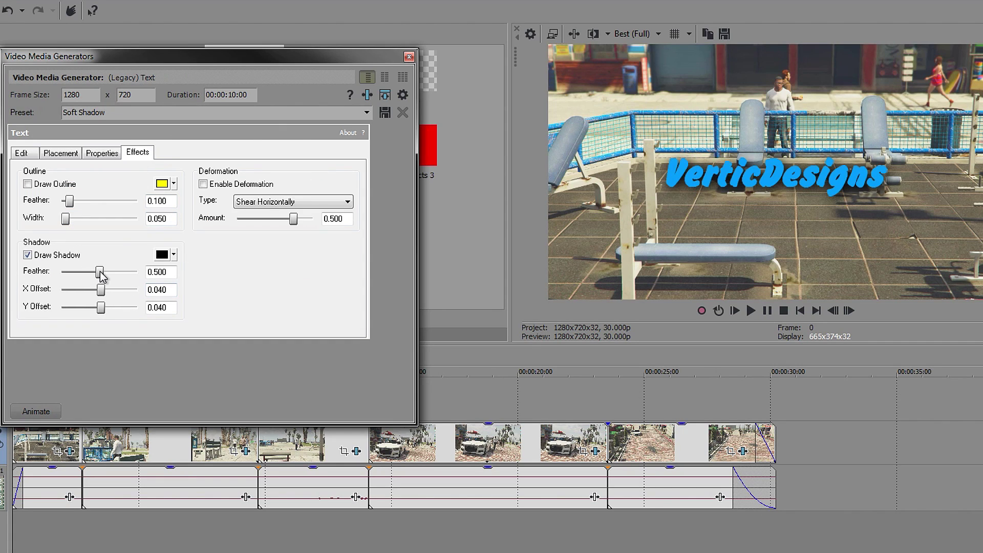
drag(101, 275, 72, 277)
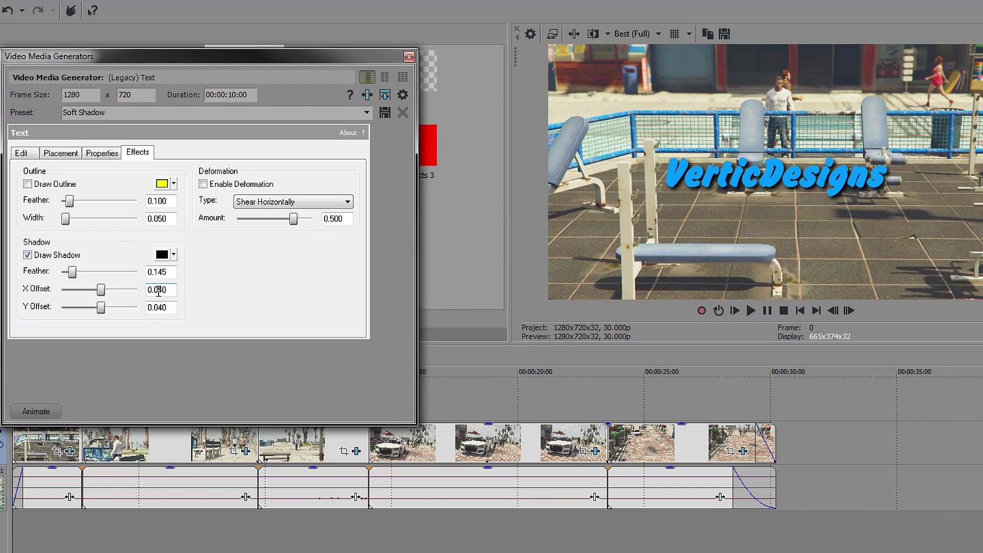
drag(158, 290, 194, 307)
text(20)
text(2)
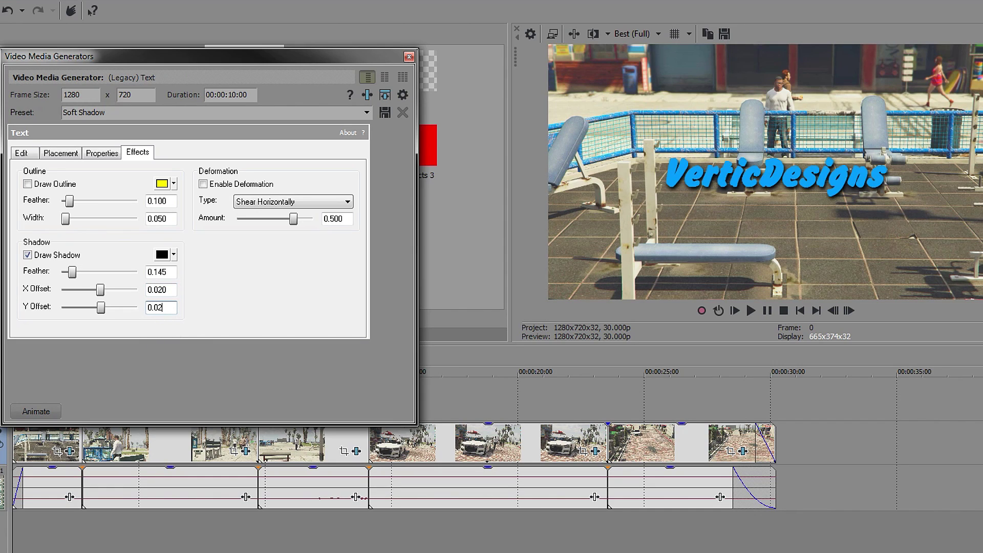
drag(72, 272, 77, 275)
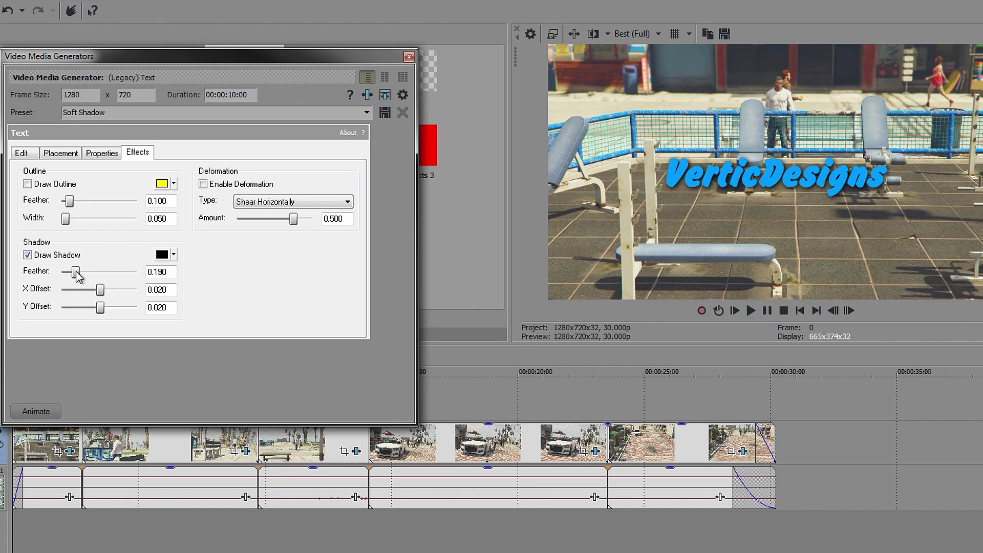
Change the shadow colour to near-black (R0 G21 B30)
click(162, 256)
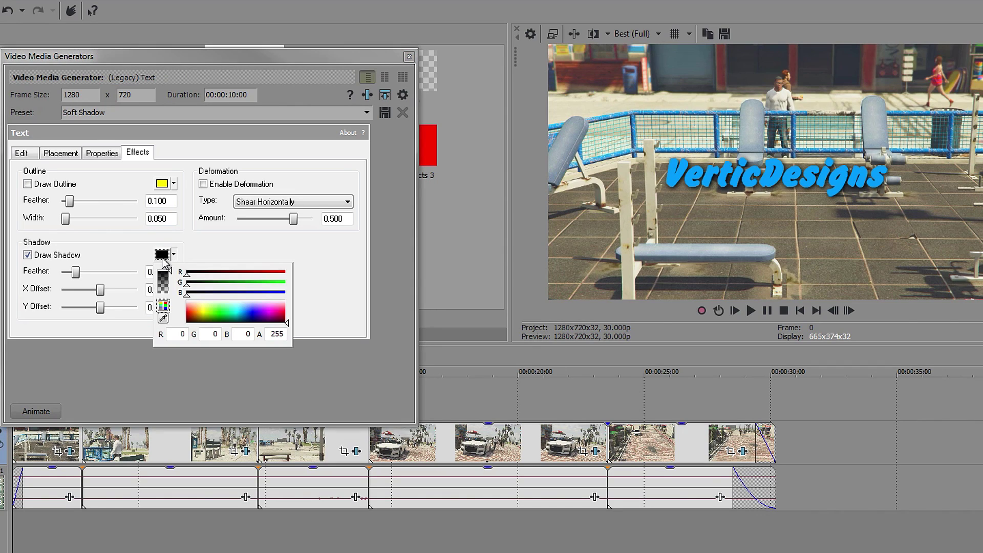
click(240, 315)
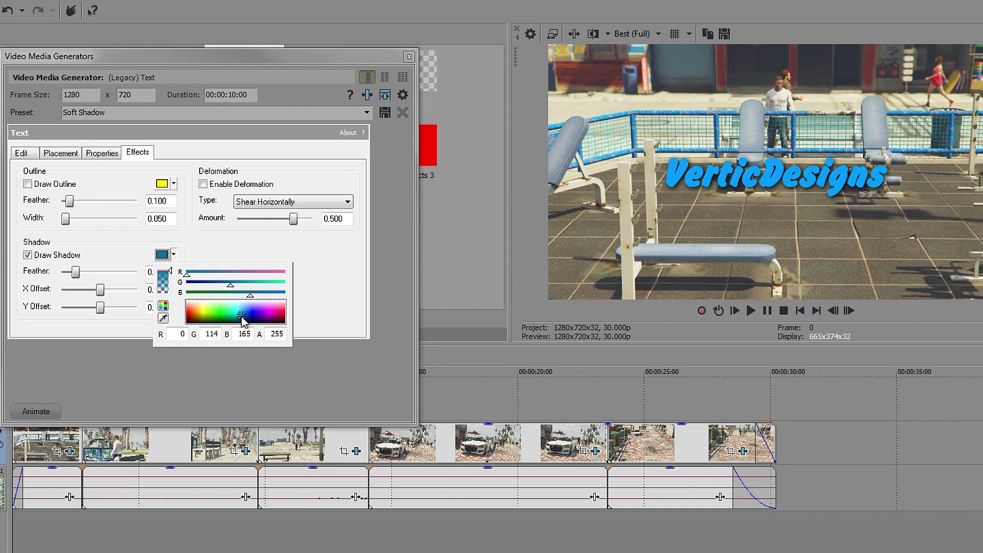
click(240, 320)
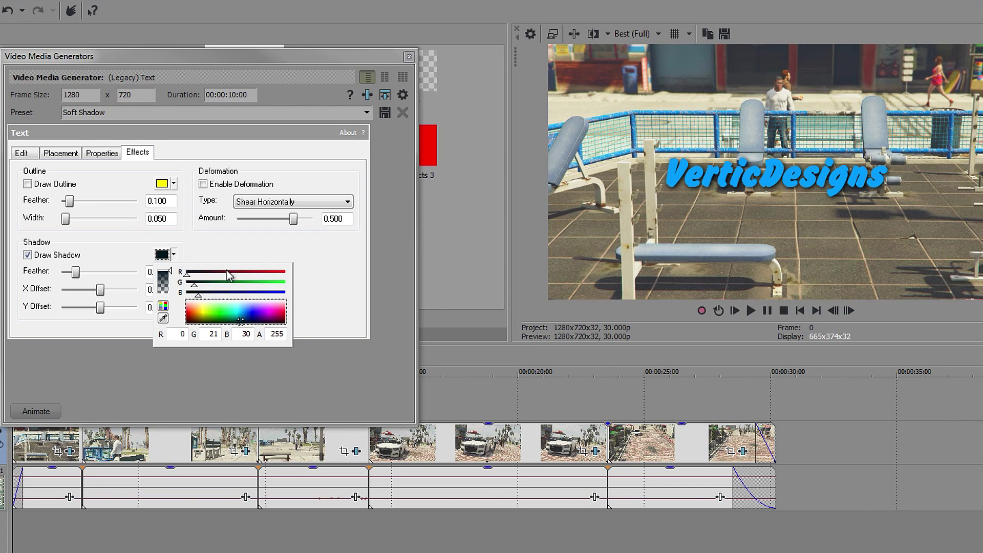
click(260, 257)
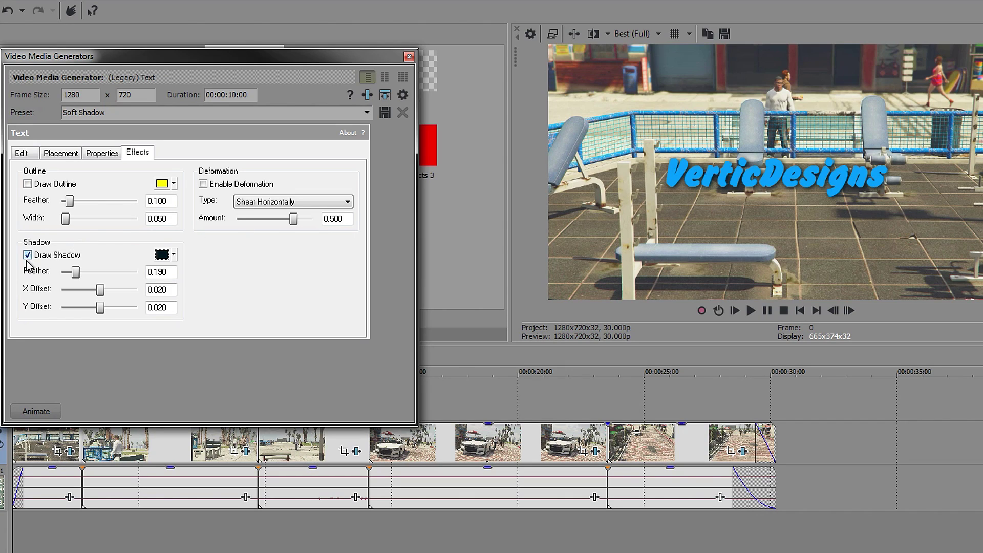
Leave the outline off, close the text generator window, and nudge the title event's opacity down
click(27, 184)
click(29, 185)
click(136, 112)
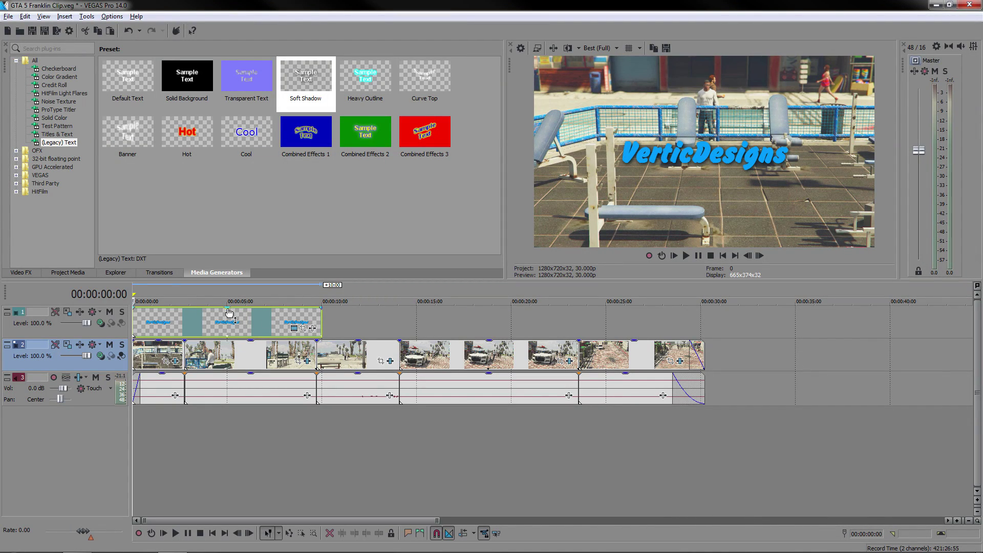
drag(228, 309, 221, 312)
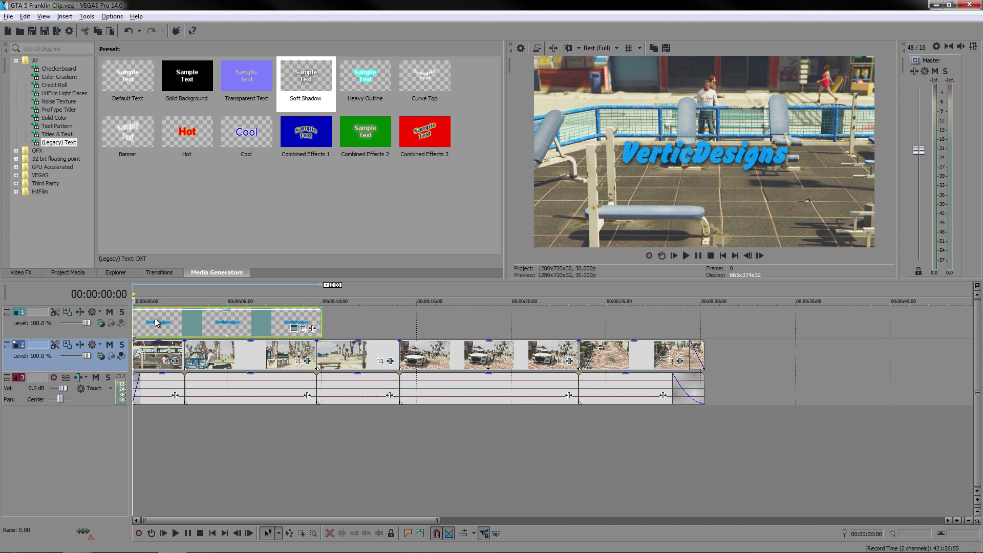
scroll(157, 322, up, 1)
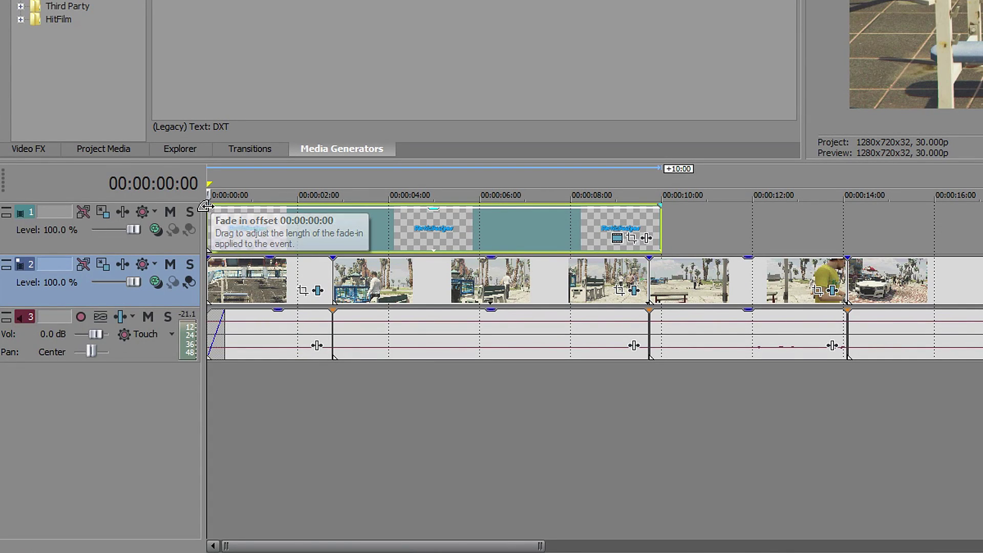
Give the VerticDesigns event a 20-frame fade-in with a linear curve
drag(205, 206, 228, 215)
right_click(231, 217)
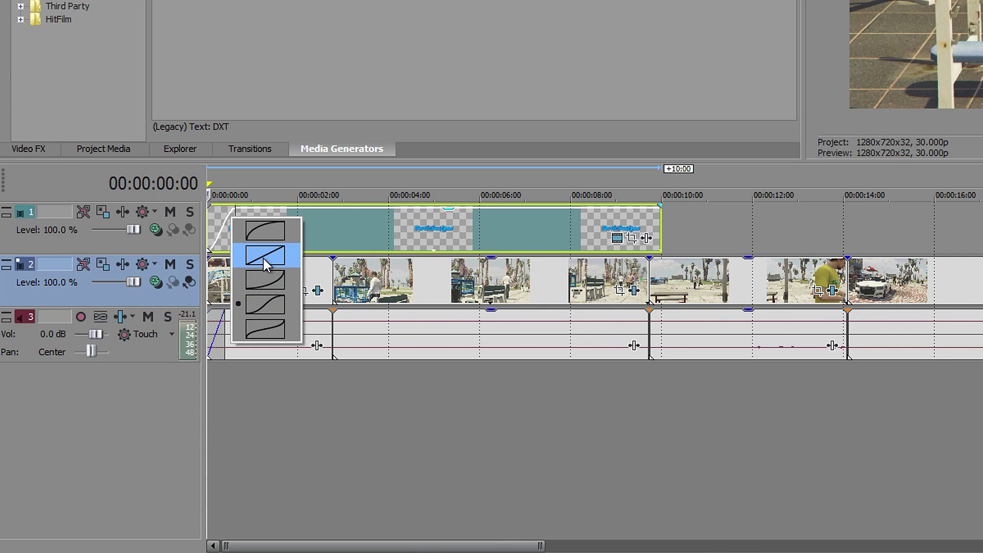
click(264, 261)
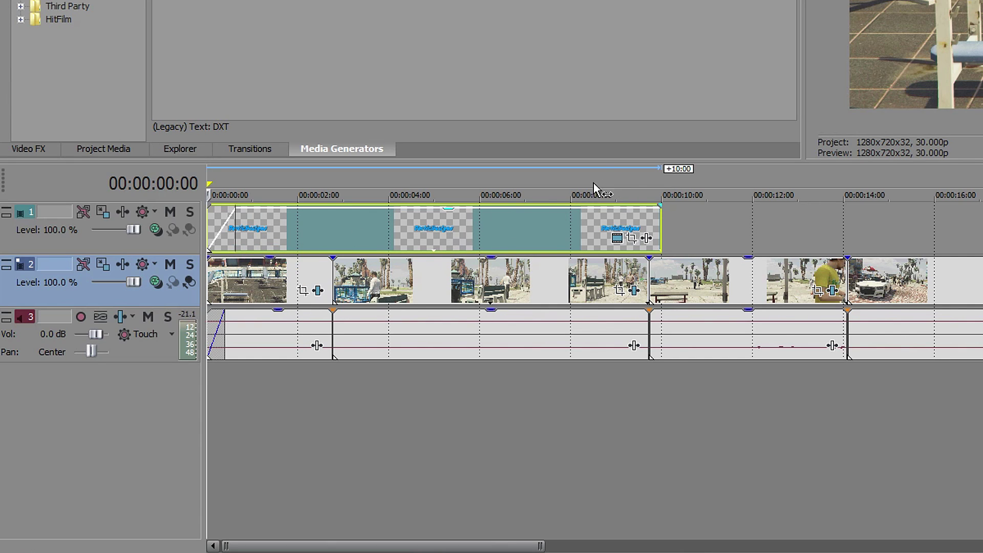
right_click(232, 213)
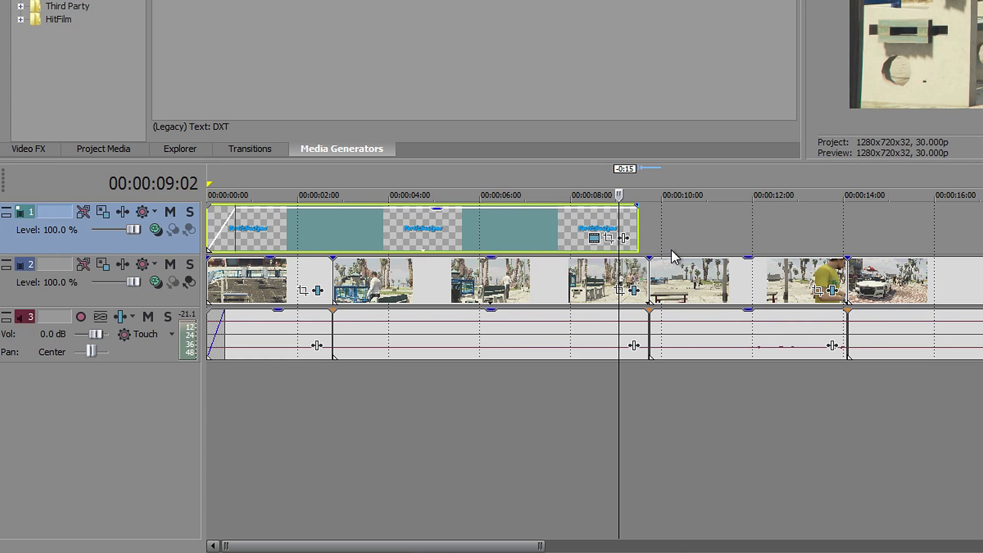
Trim the VerticDesigns title event so it ends at 00:00:02:19
drag(638, 222, 482, 223)
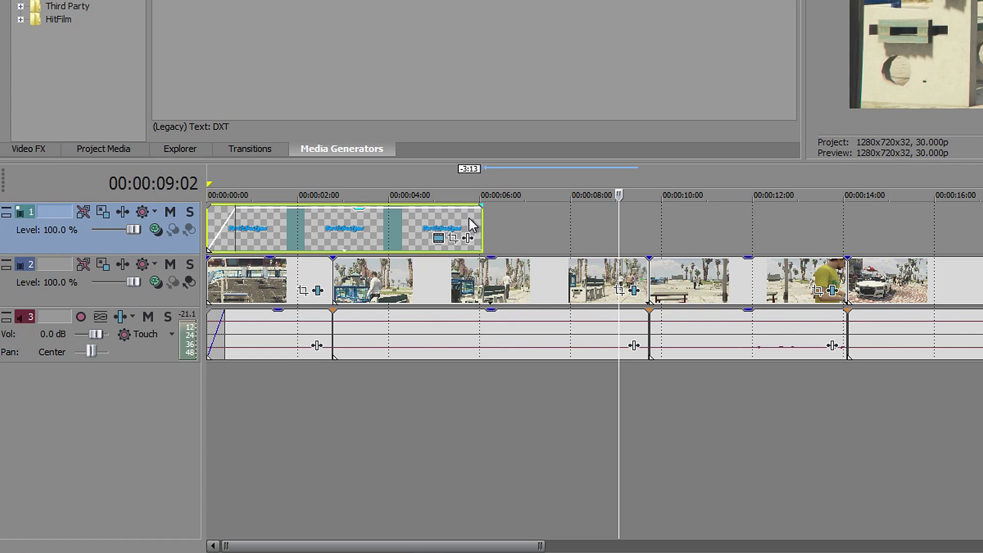
drag(481, 224, 344, 229)
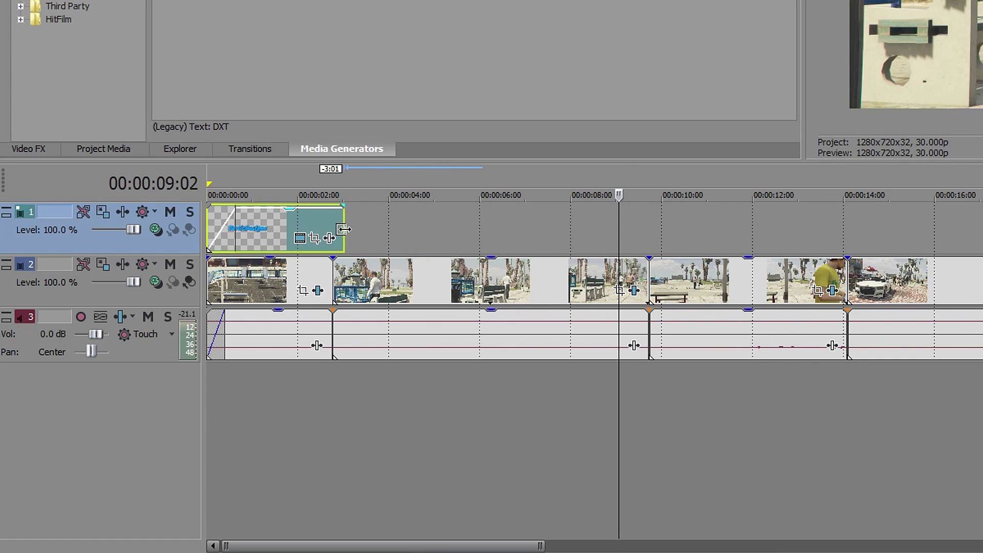
click(328, 237)
scroll(595, 240, up, 5)
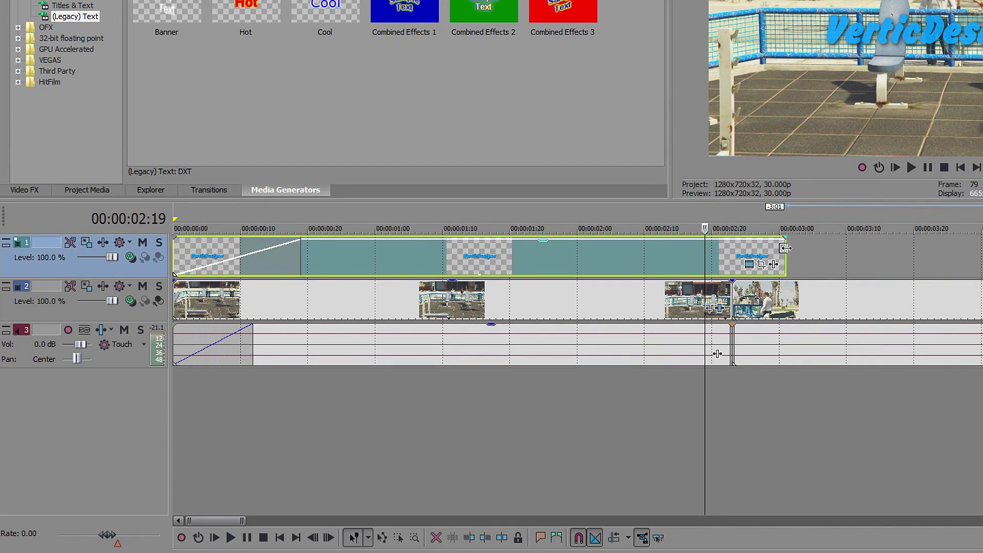
drag(784, 248, 702, 248)
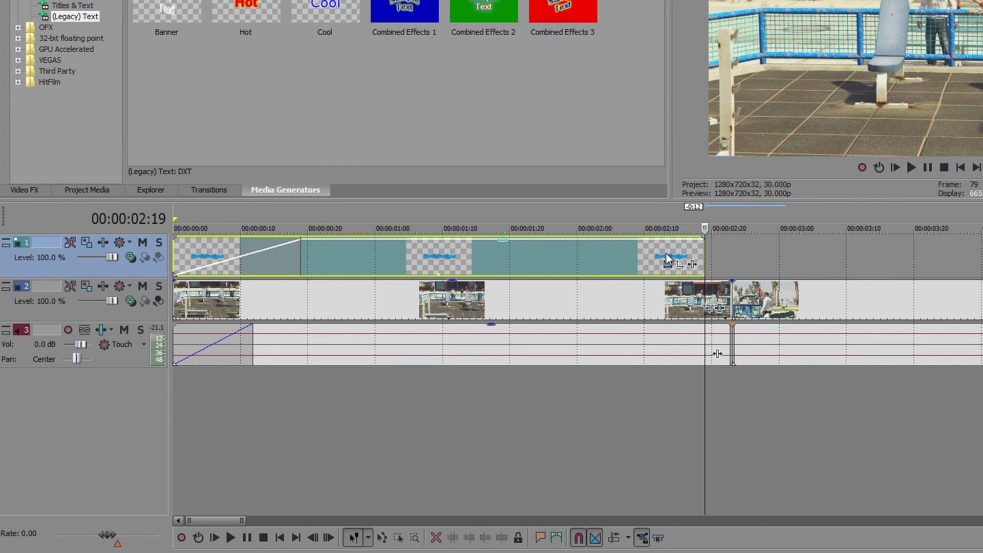
click(658, 256)
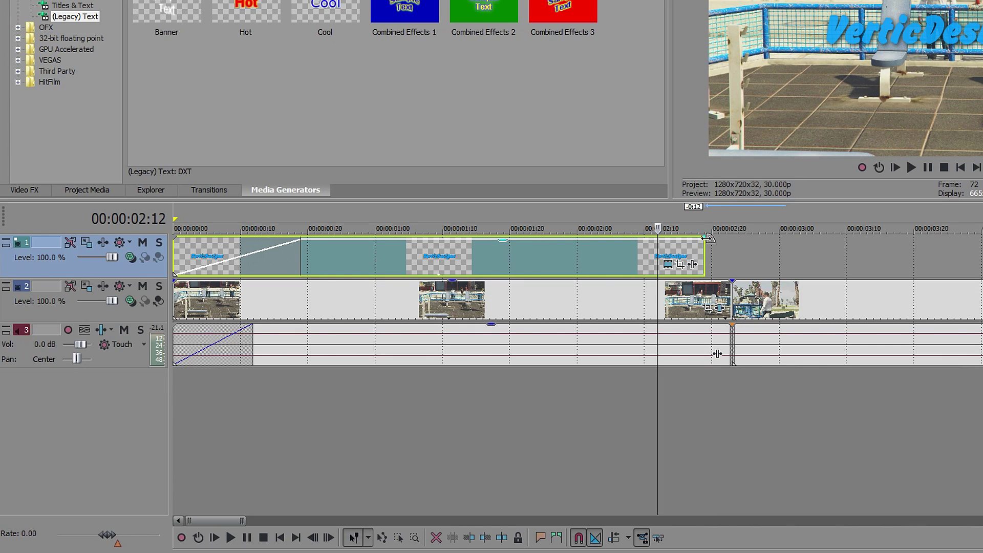
Add a fade-out with a smooth curve to the end of the title
drag(708, 237, 655, 239)
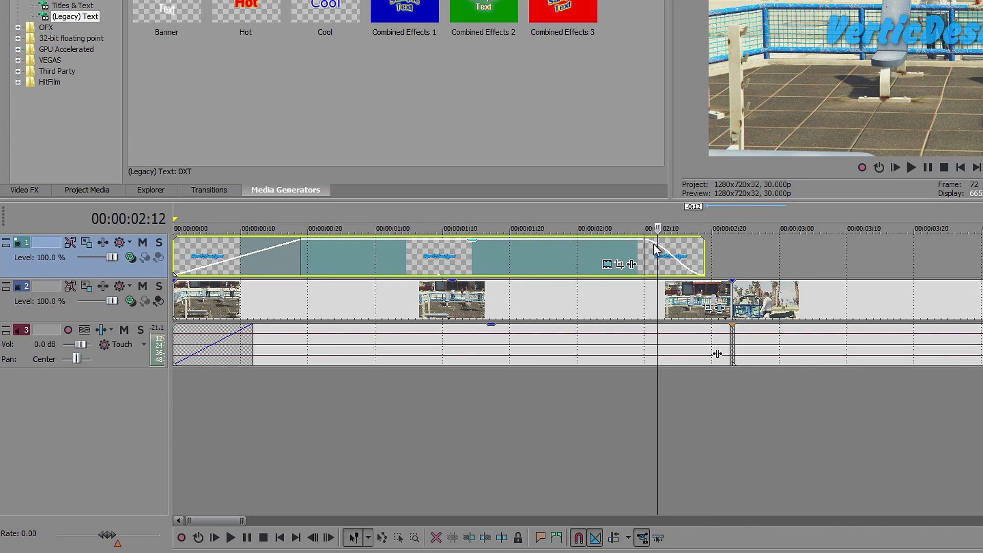
right_click(657, 248)
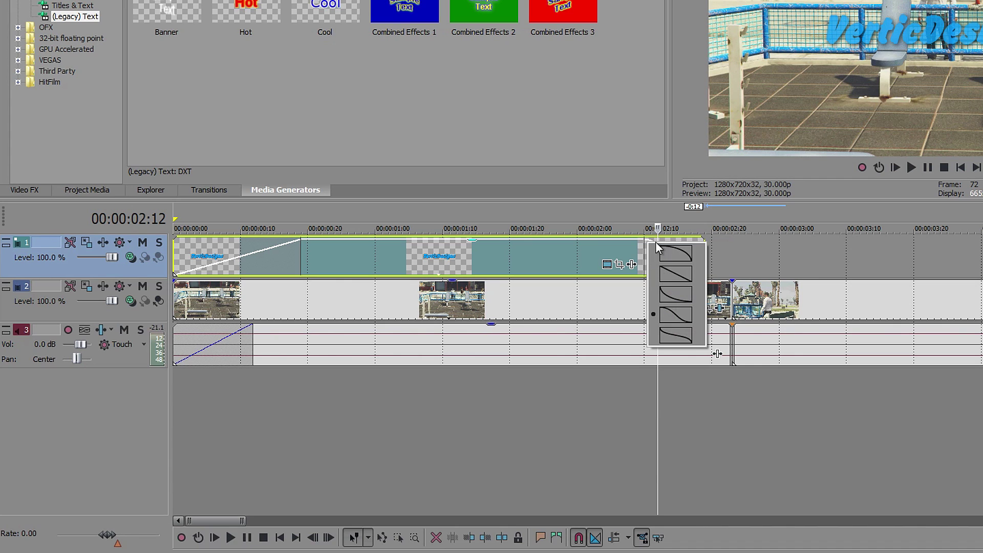
click(675, 295)
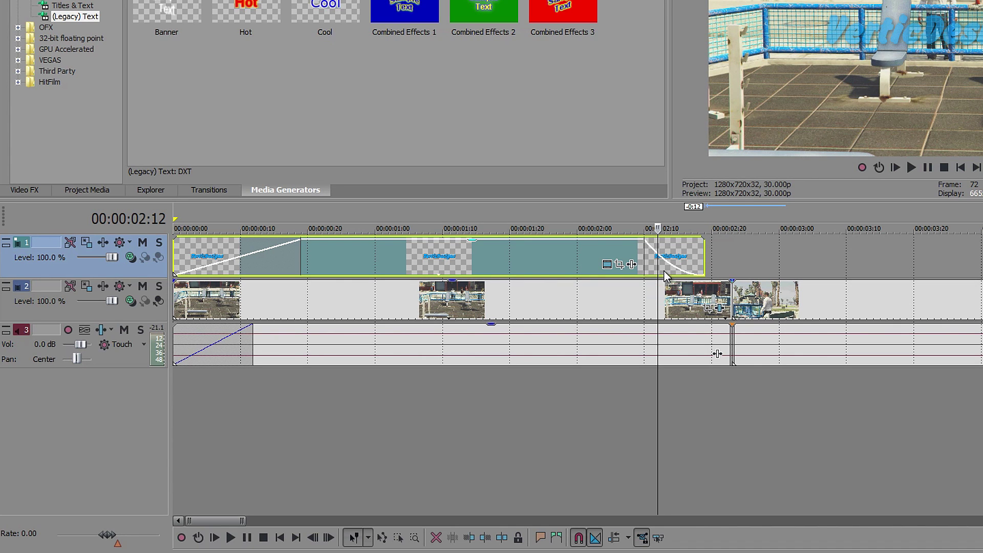
click(625, 256)
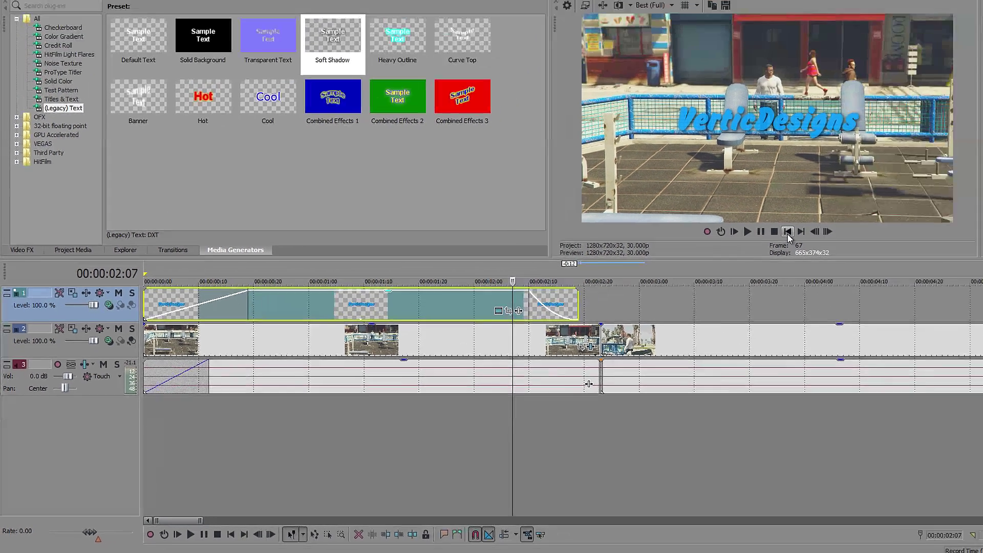
click(961, 167)
scroll(827, 268, down, 3)
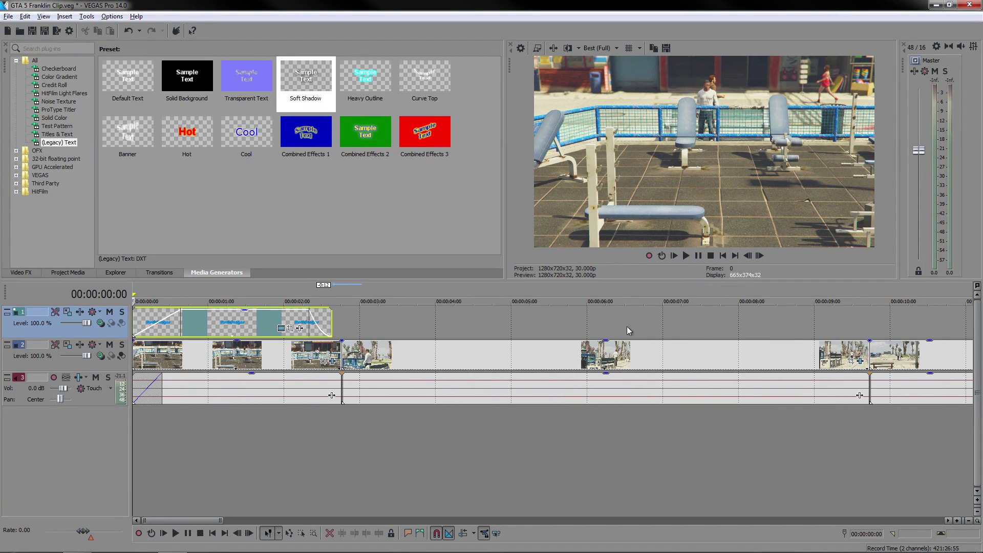
click(686, 256)
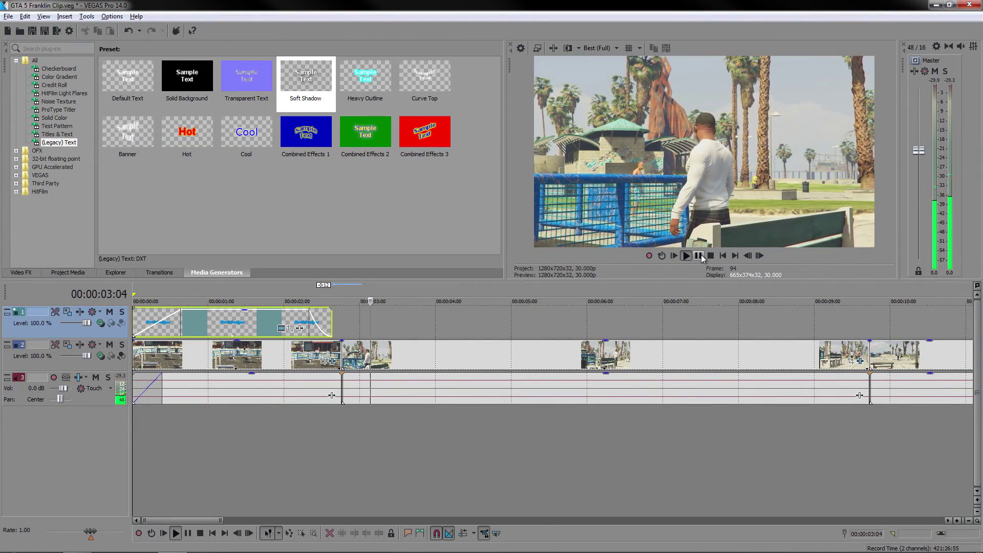
click(700, 256)
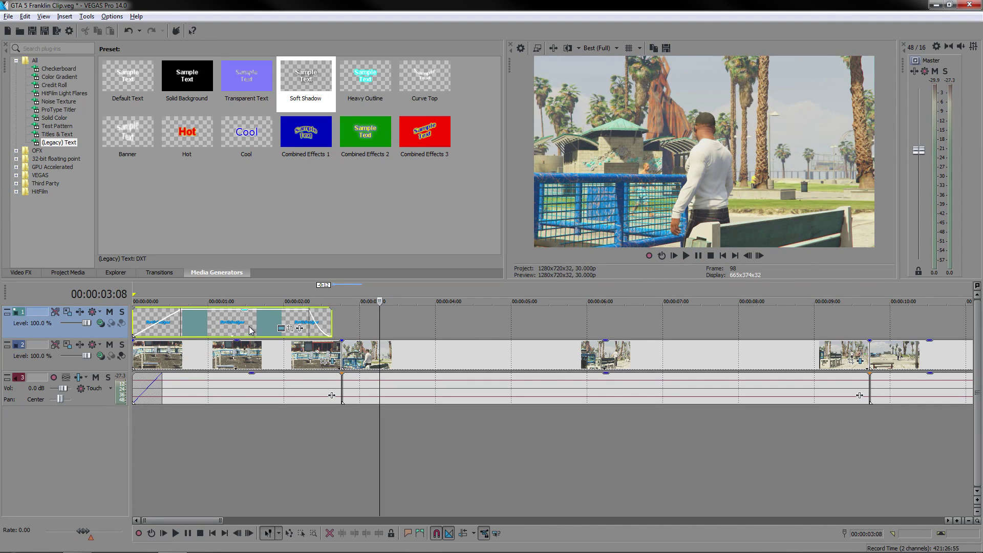
click(229, 322)
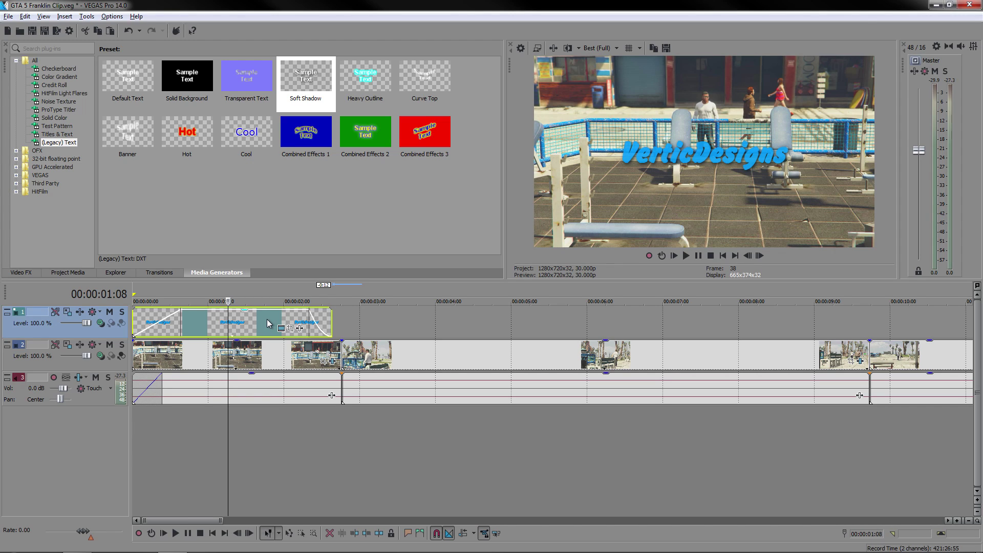
Paste an independent new copy of the title right after the original and open its text settings
key(ctrl+c)
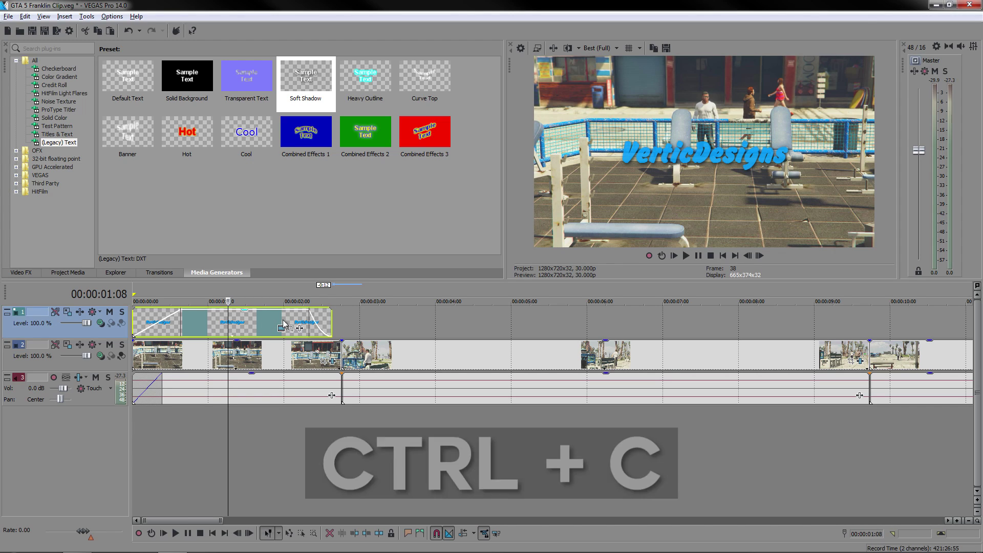
click(362, 325)
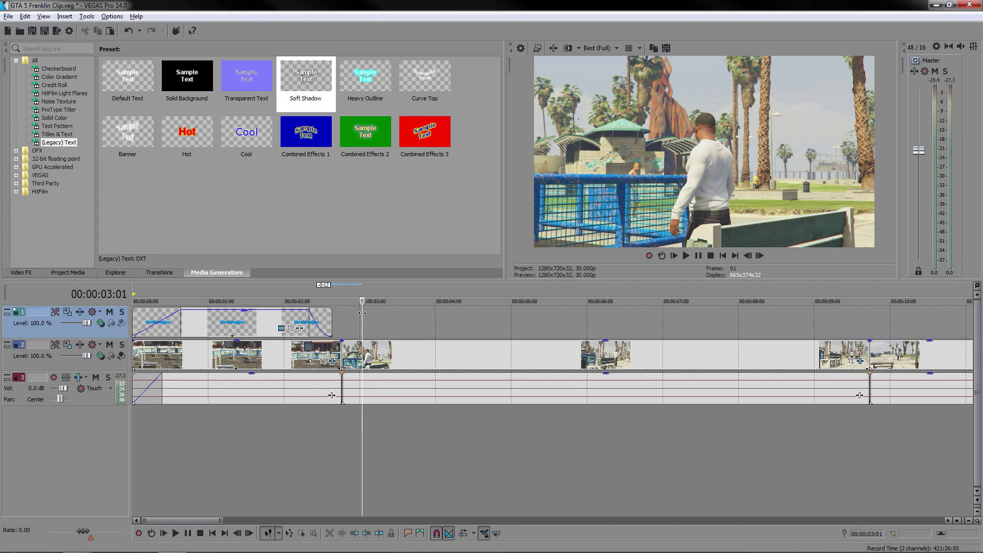
key(ctrl+v)
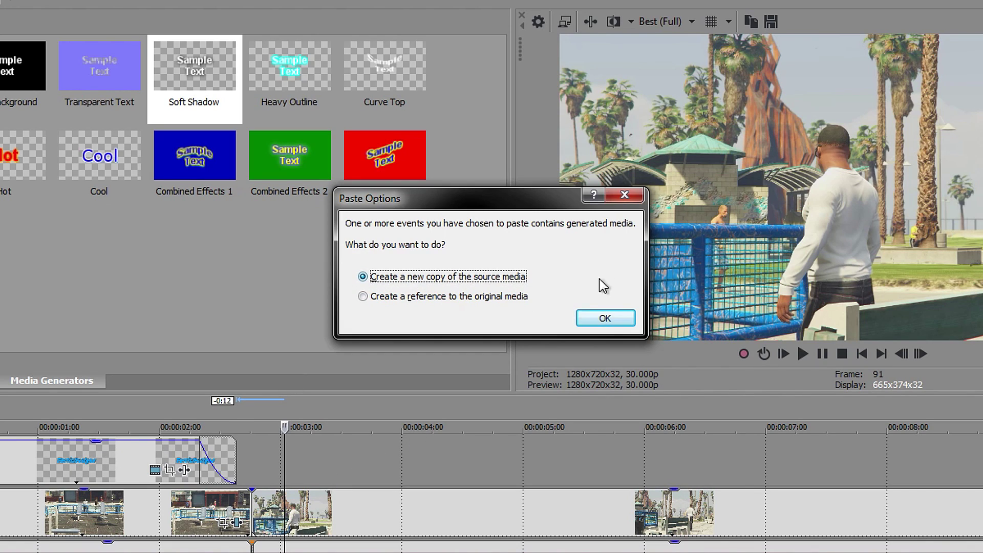
click(603, 318)
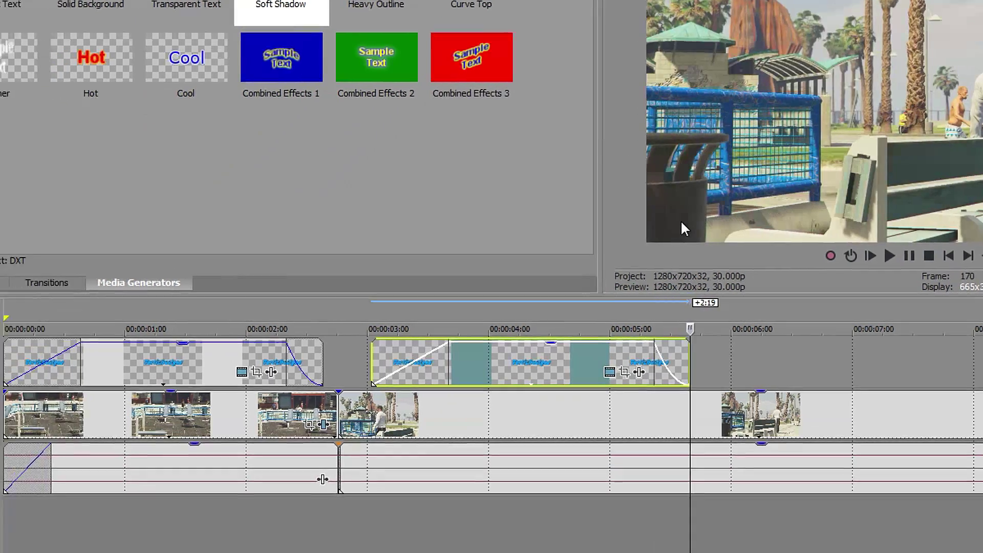
click(481, 359)
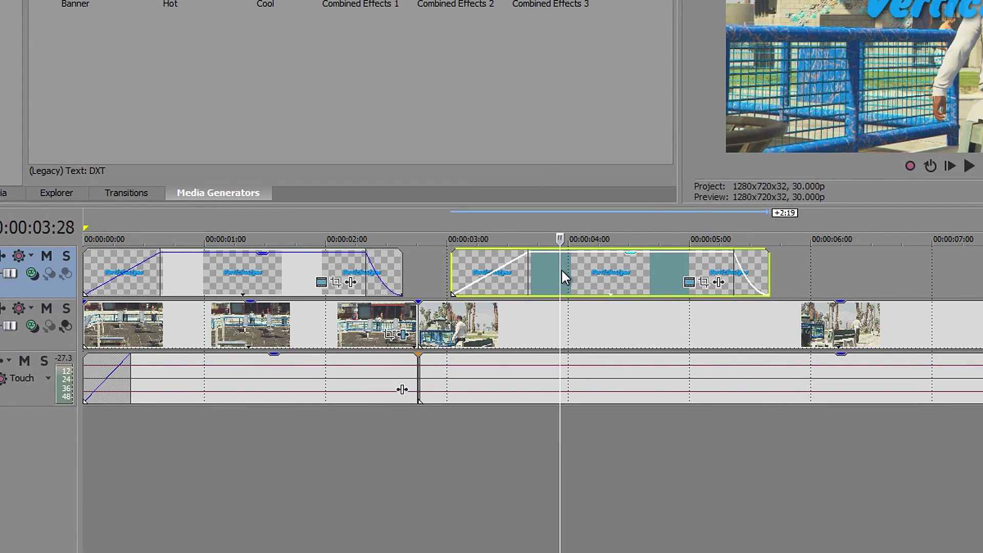
click(689, 282)
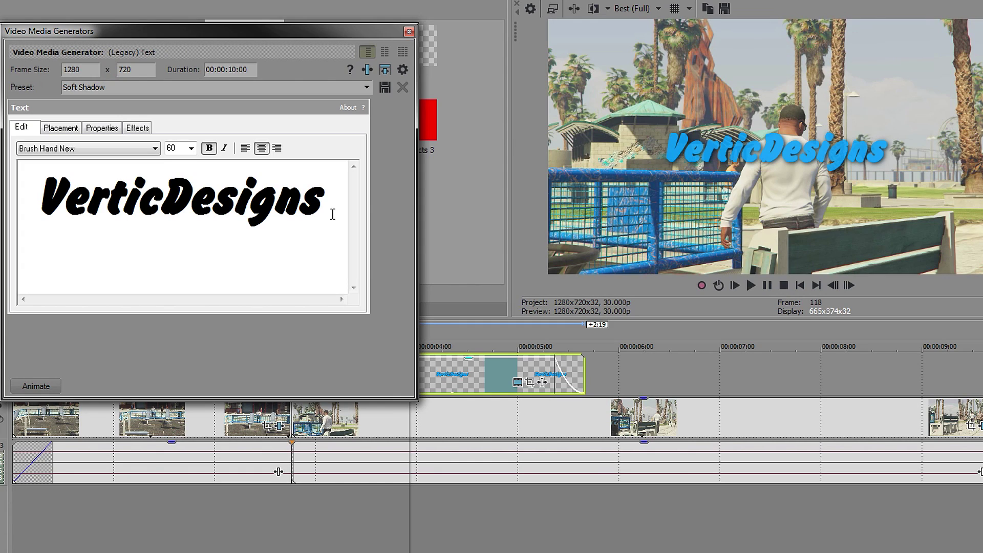
Replace the copy's text with 'Presents' and make it pure white (R255 G255 B255)
drag(331, 201, 15, 185)
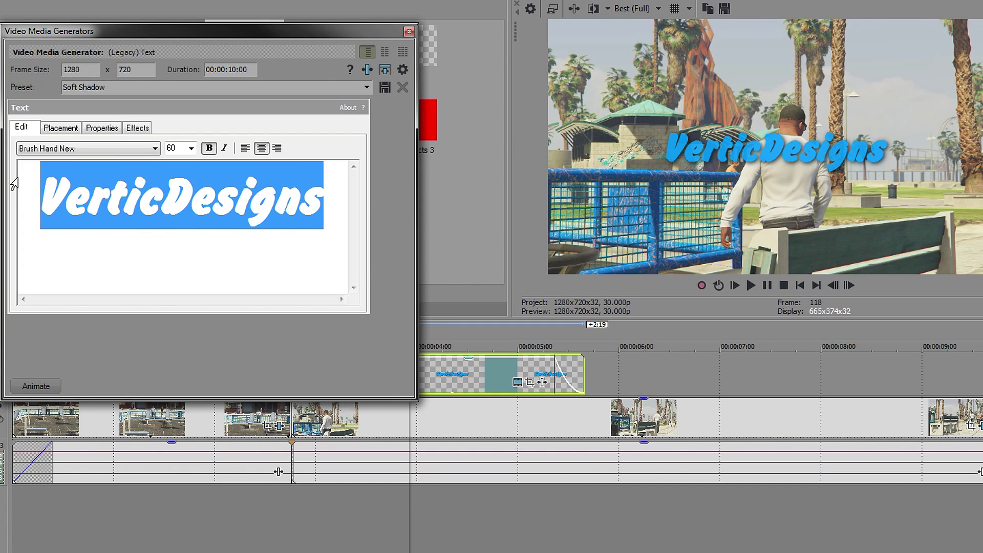
text(Prese)
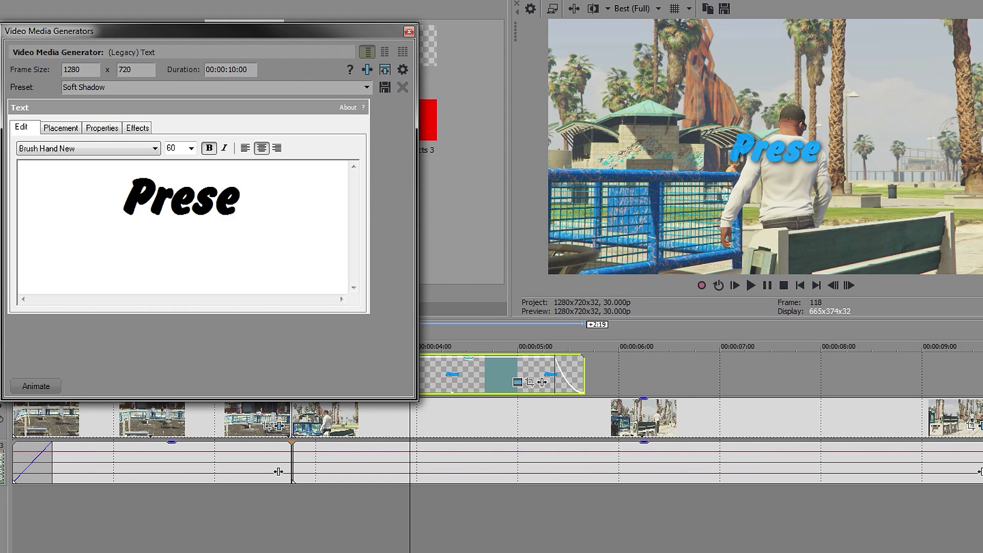
text(nts)
click(117, 130)
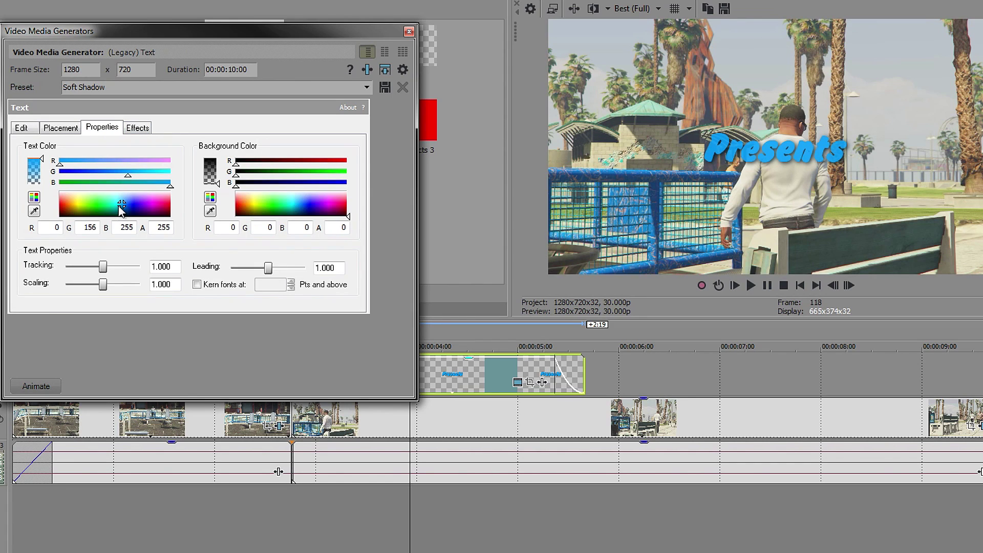
drag(108, 207, 101, 191)
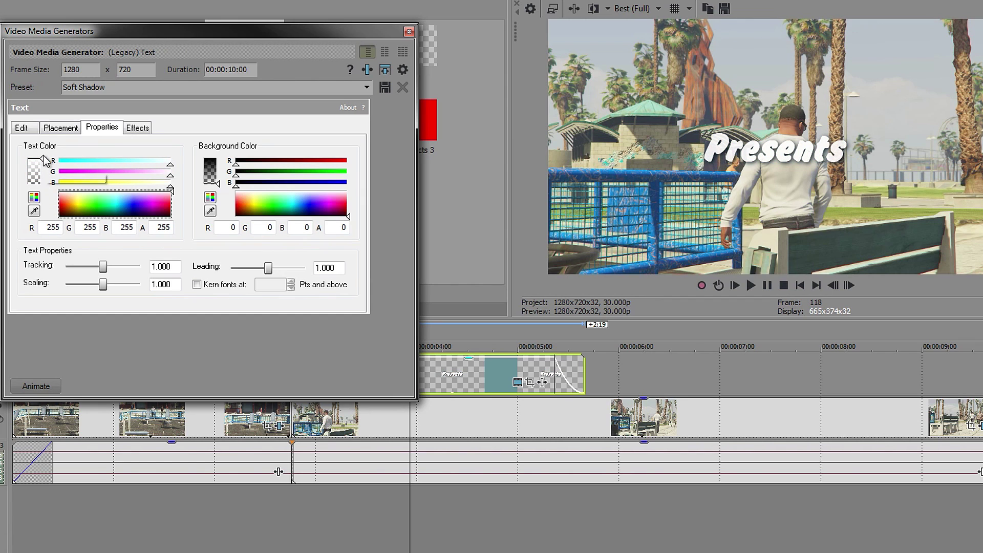
click(408, 31)
Add a straight linear fade-out to the end of the Presents event
drag(555, 359, 556, 365)
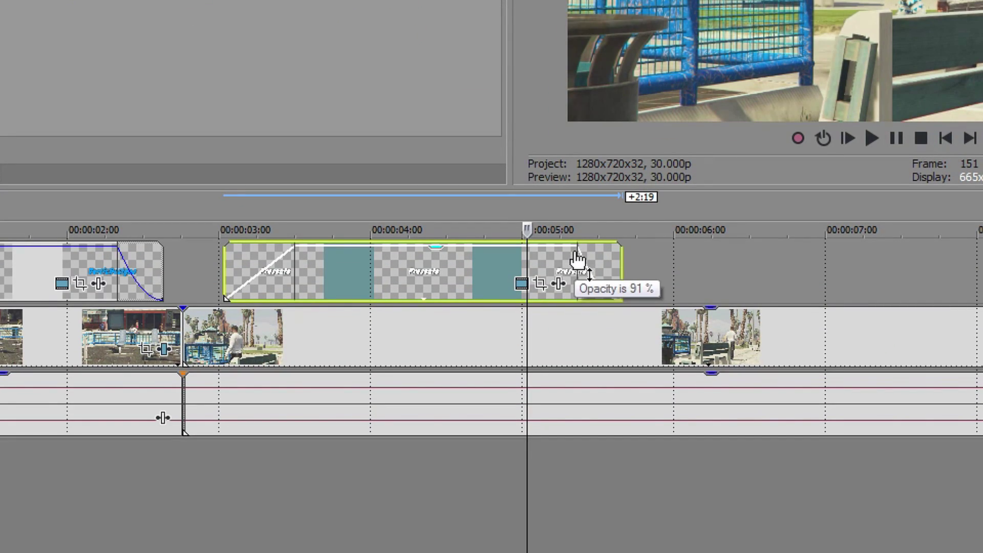
drag(579, 252, 528, 252)
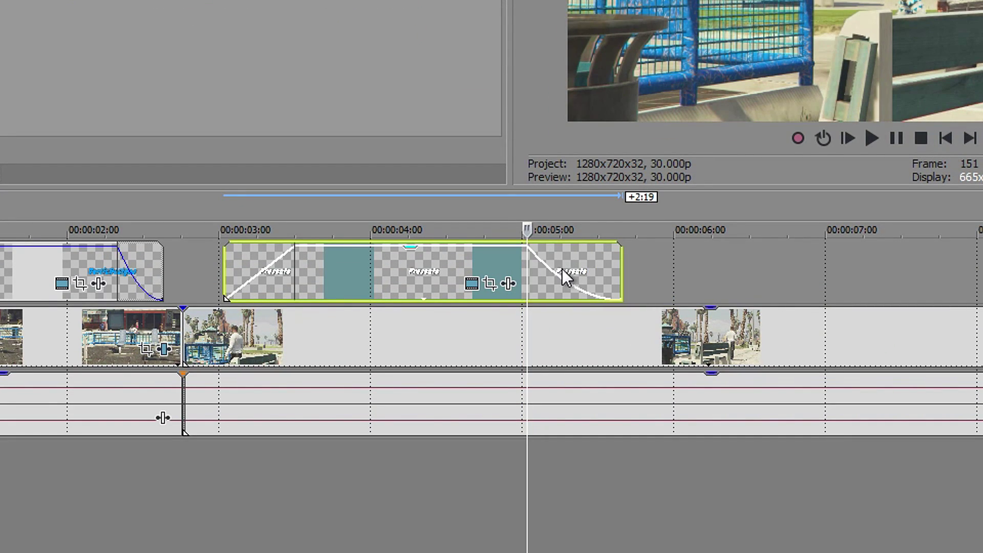
right_click(531, 249)
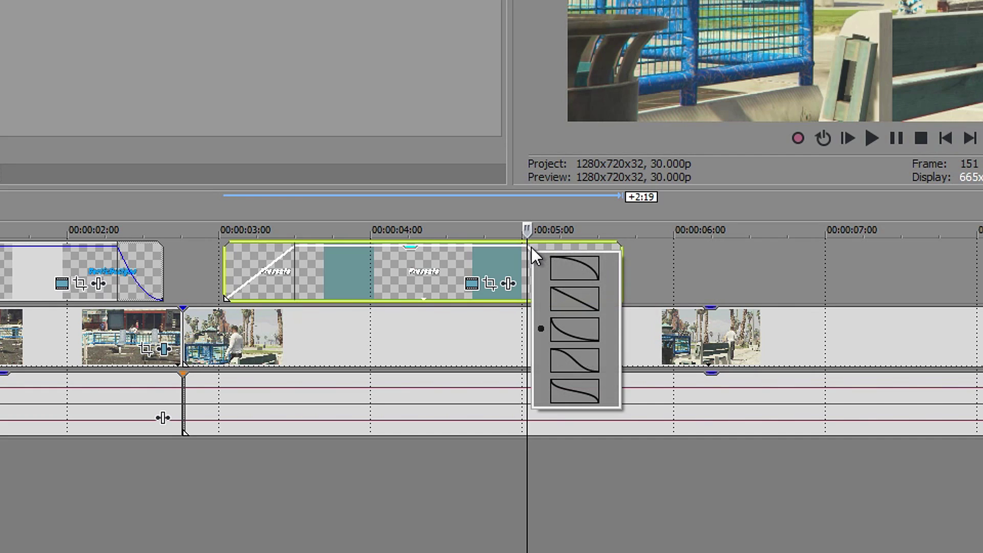
click(580, 299)
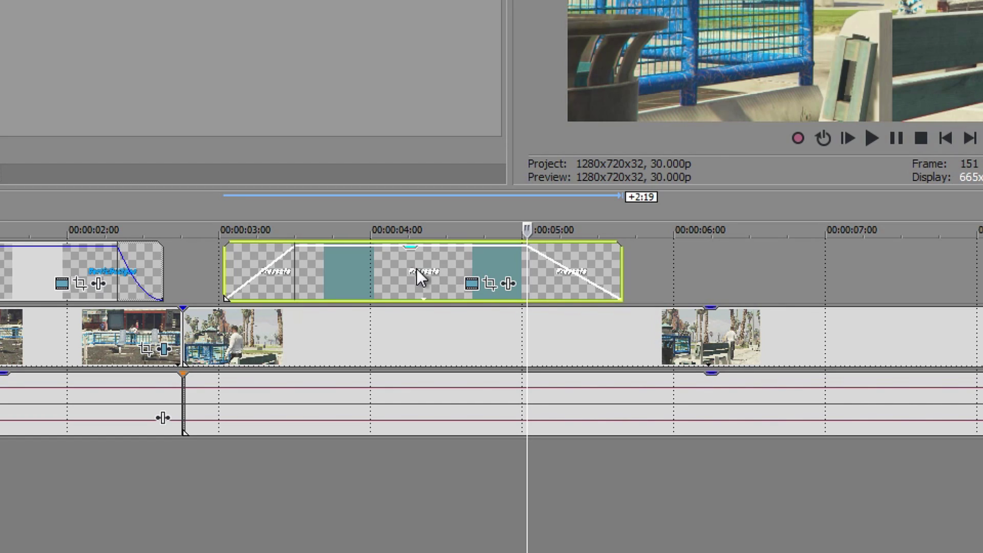
Key the VerticDesigns title's Pan/Crop at frame 28 to a 1440×810 framing, then move that keyframe later
click(218, 266)
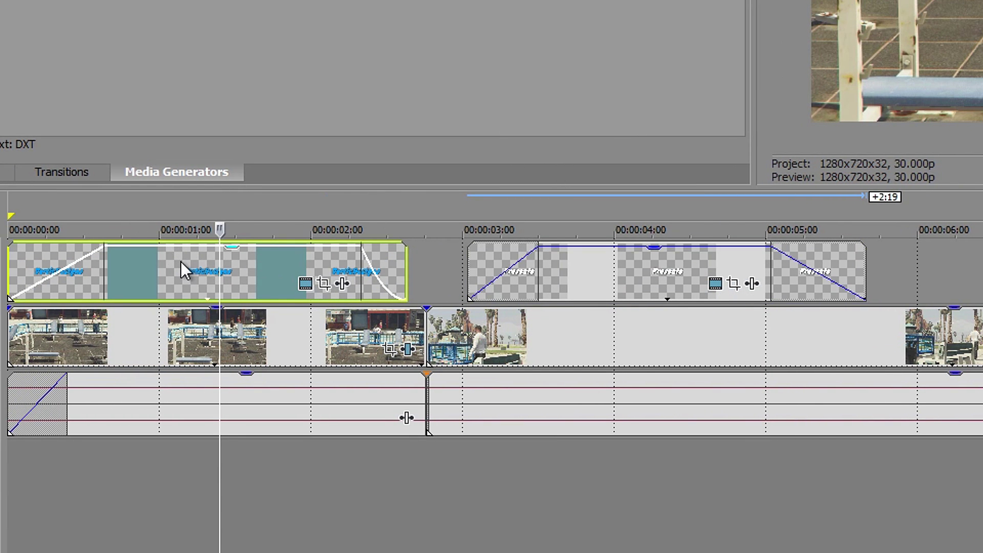
click(324, 285)
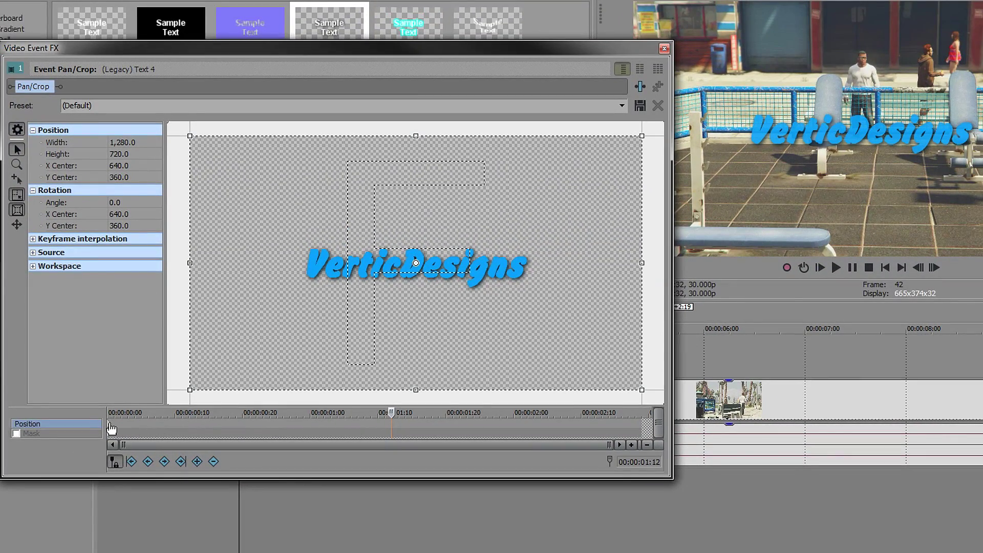
click(112, 428)
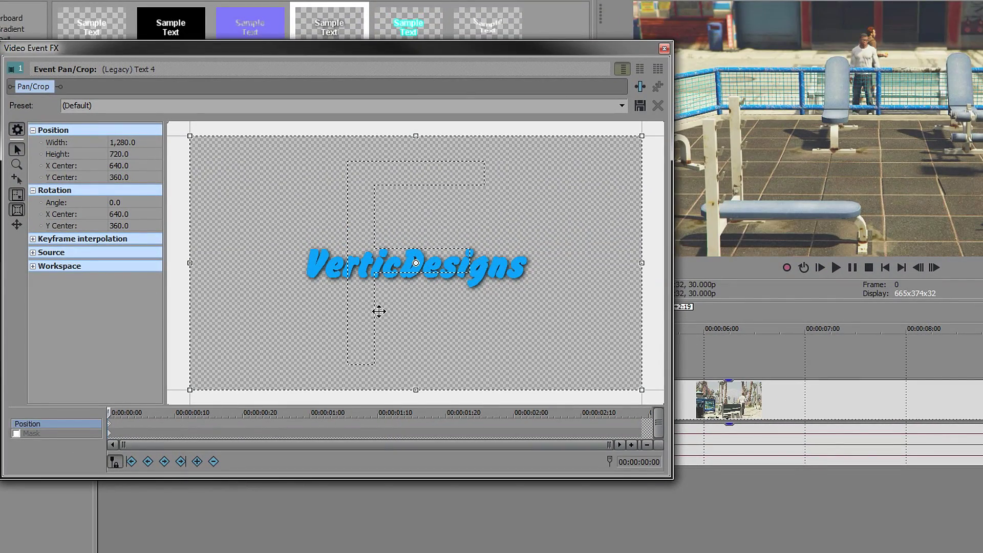
click(298, 426)
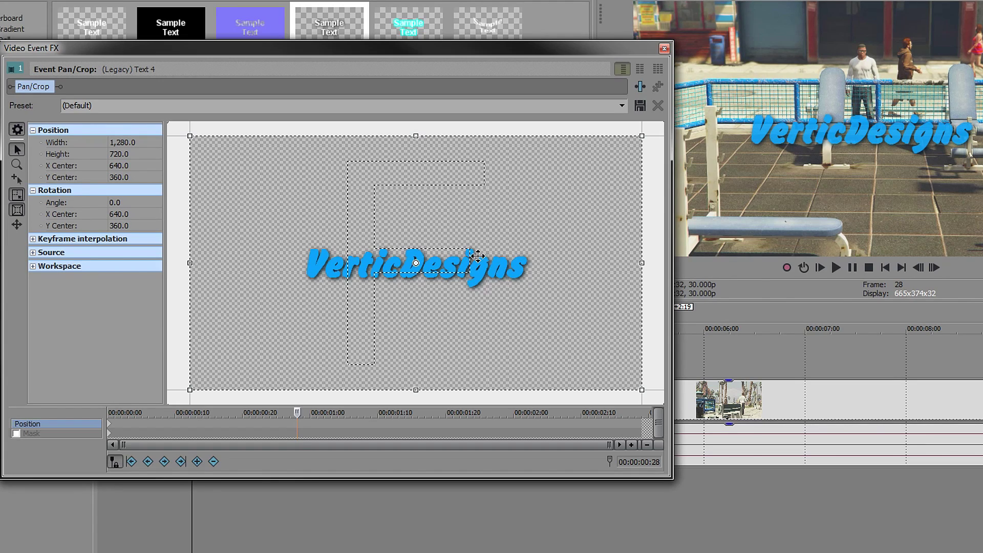
scroll(478, 256, down, 3)
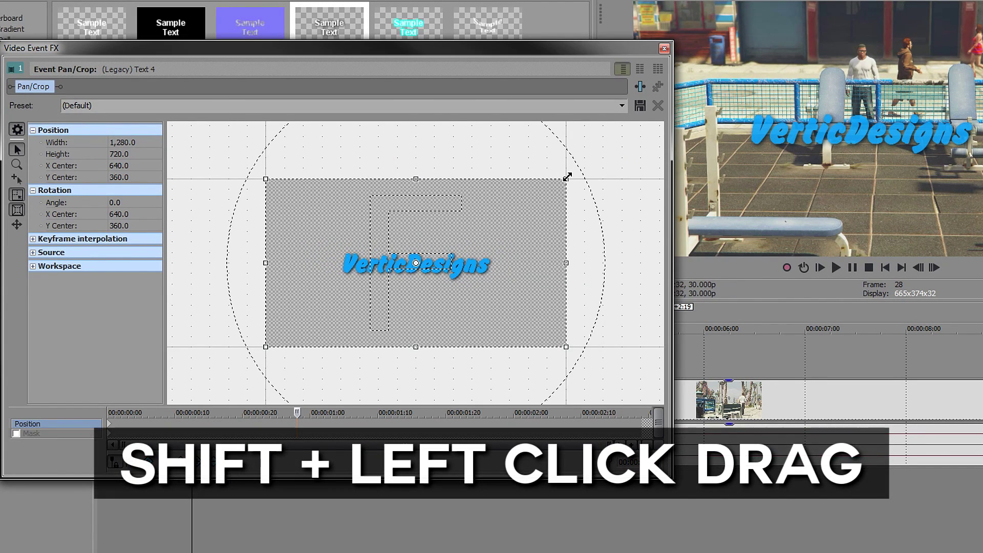
drag(568, 177, 584, 168)
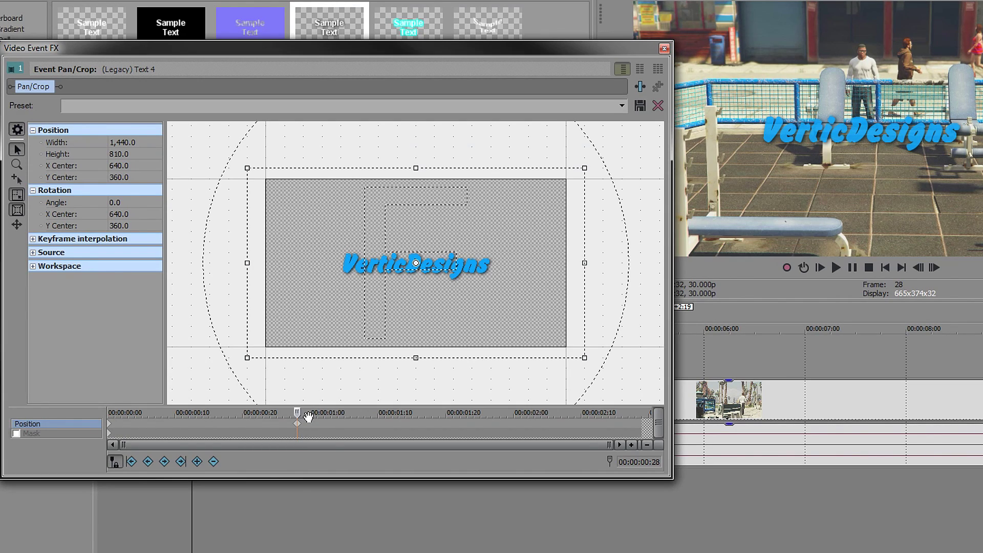
drag(299, 428, 642, 425)
Play the timeline and pause on the Presents title
click(664, 49)
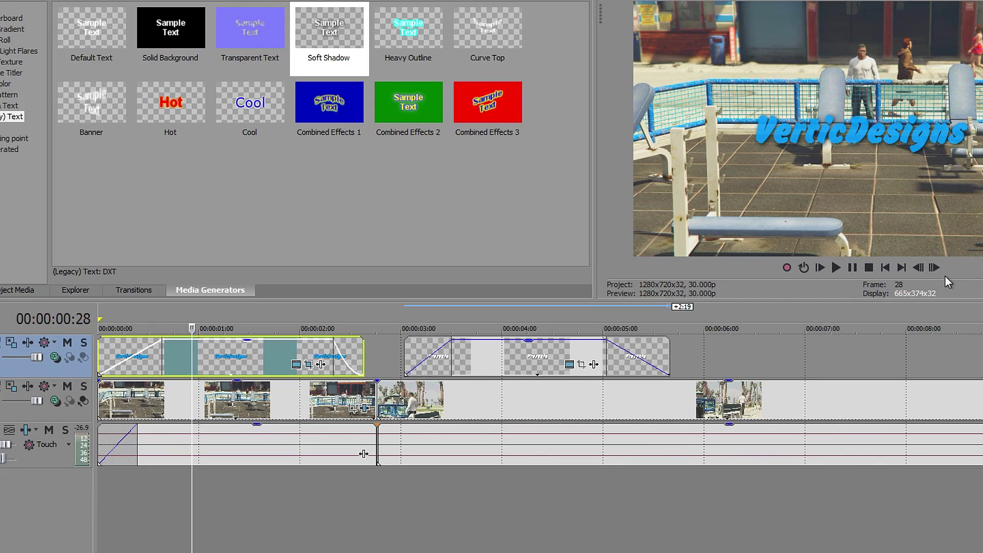
click(727, 287)
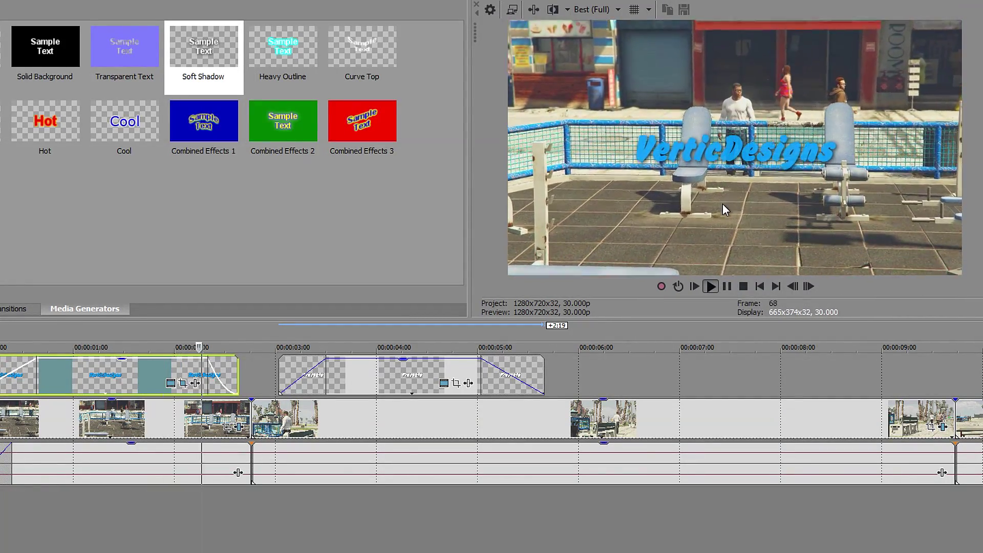
click(727, 286)
Widen the Presents title's Pan/Crop framing to 1440×810 and move that keyframe to about 1:18
click(345, 375)
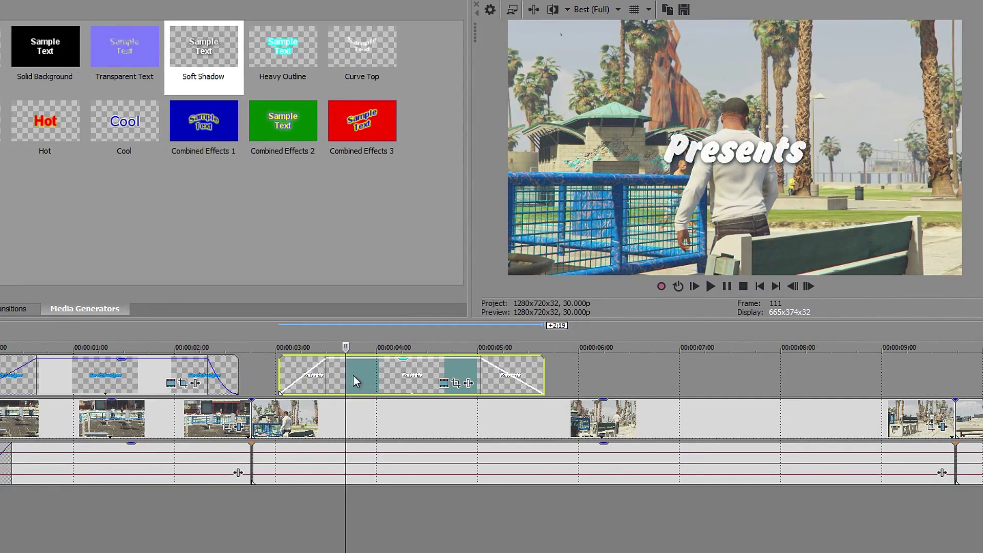
click(443, 384)
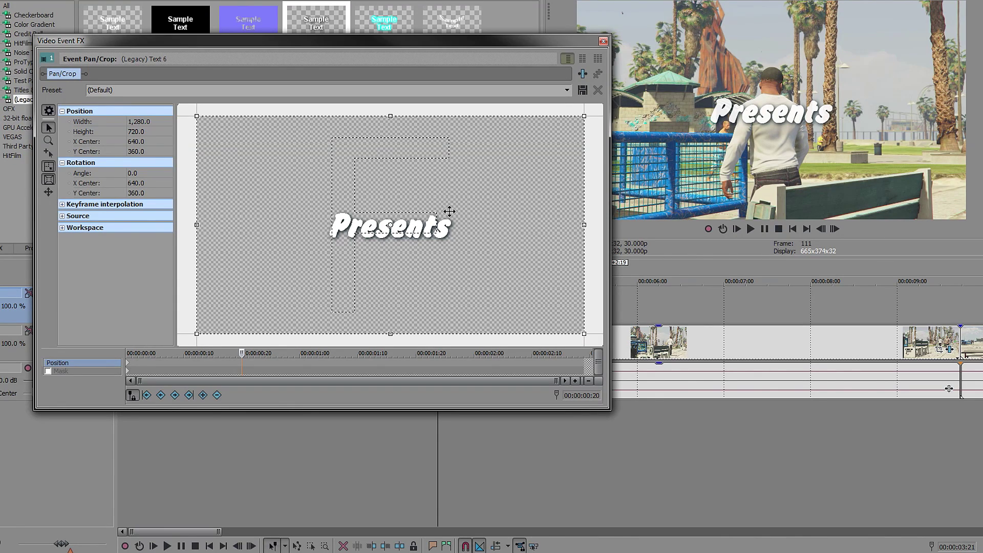
scroll(483, 197, down, 2)
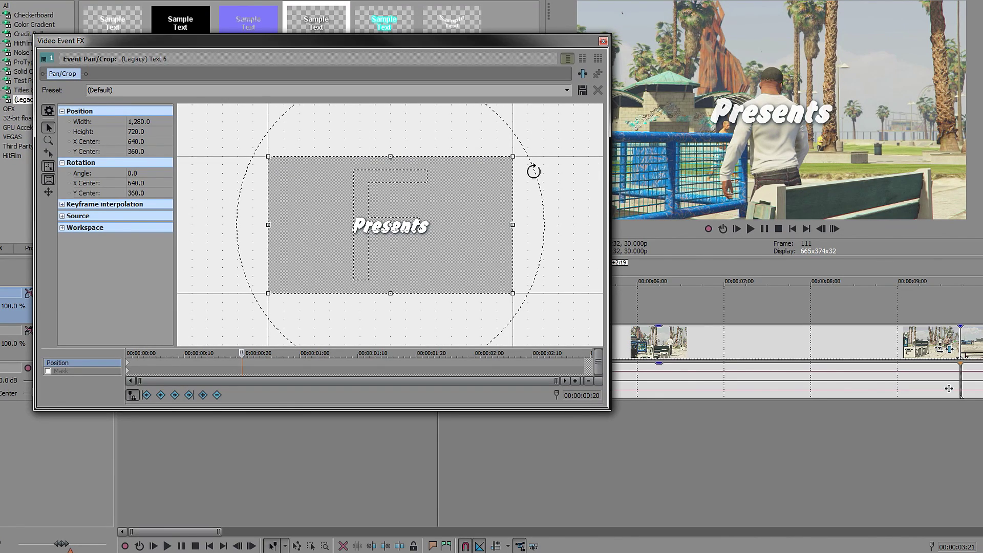
drag(512, 157, 521, 151)
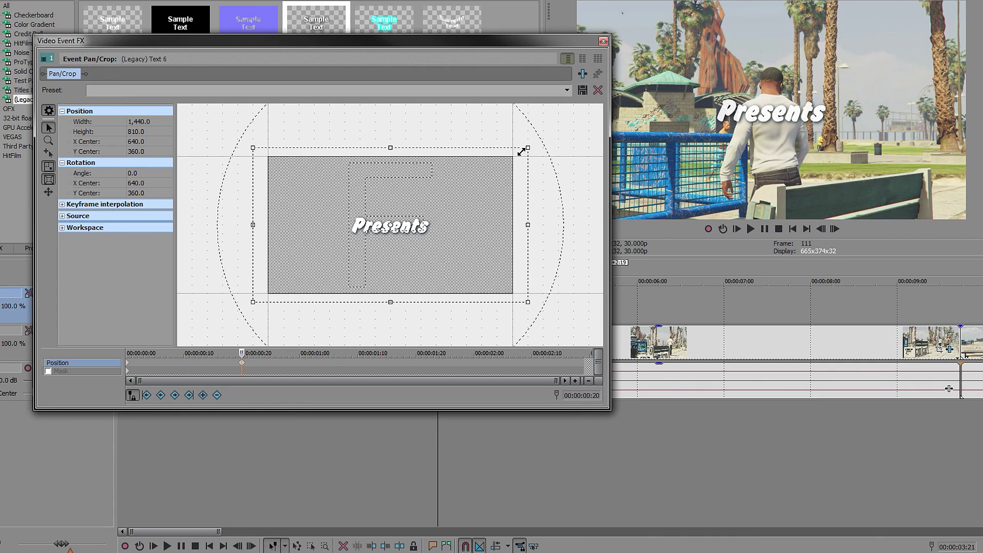
click(128, 365)
drag(134, 366, 169, 362)
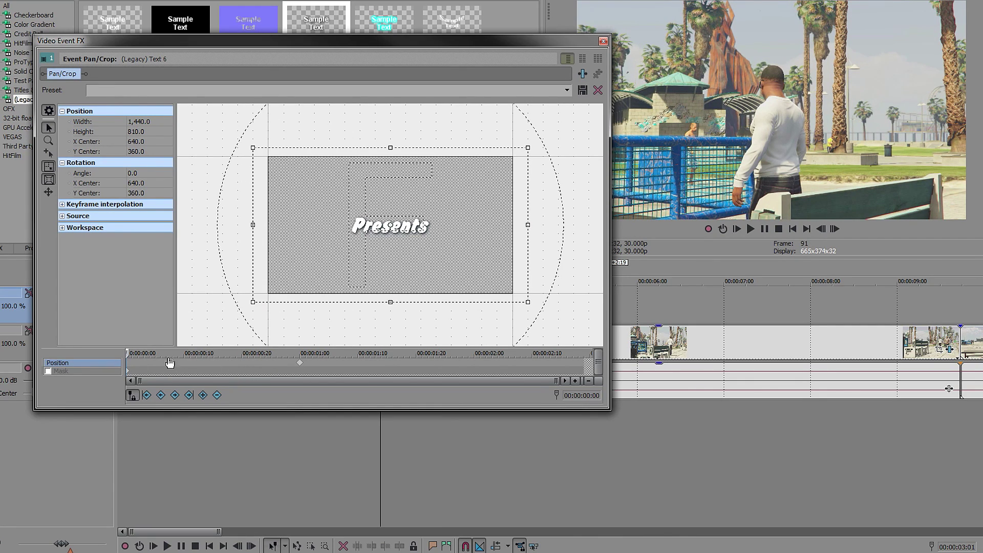
drag(300, 366, 416, 363)
click(603, 40)
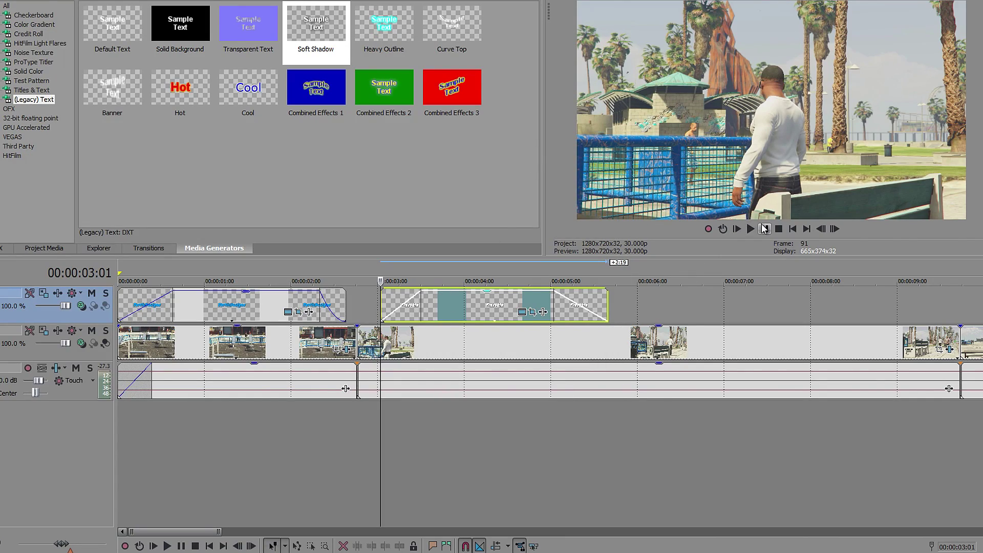
Play back the timeline and park the playhead around 22 seconds for the logo
key(space)
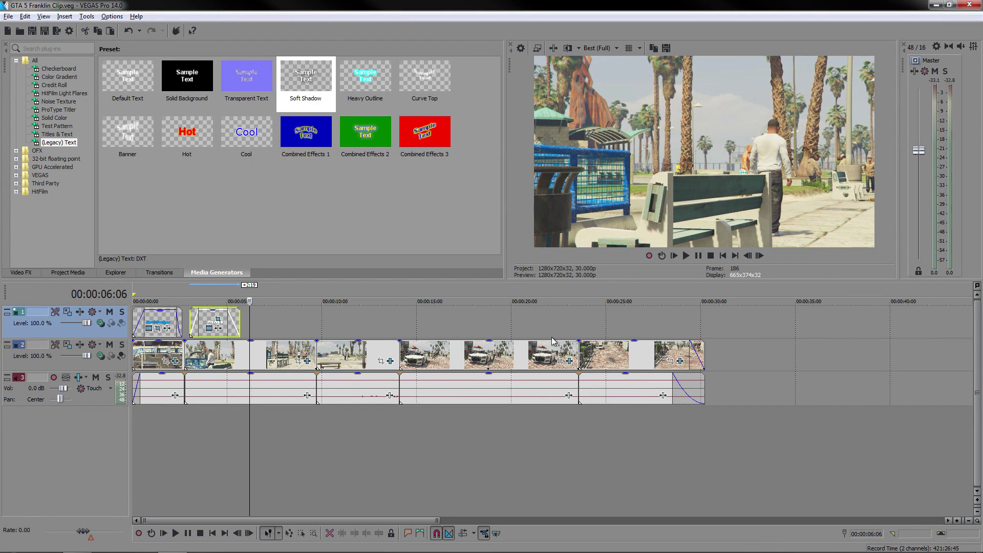
click(550, 322)
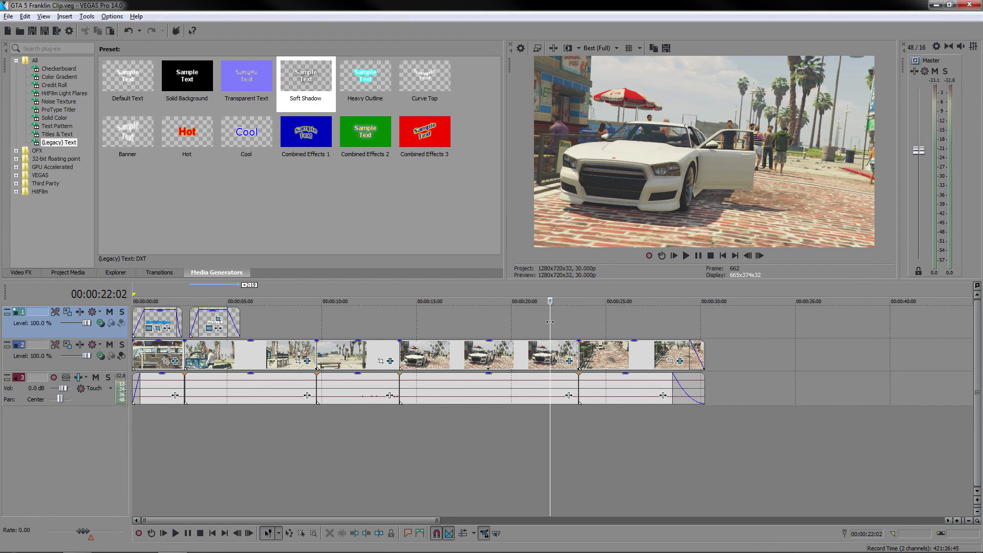
mouse_move(550, 321)
mouse_down()
mouse_move(506, 317)
mouse_move(553, 324)
mouse_up()
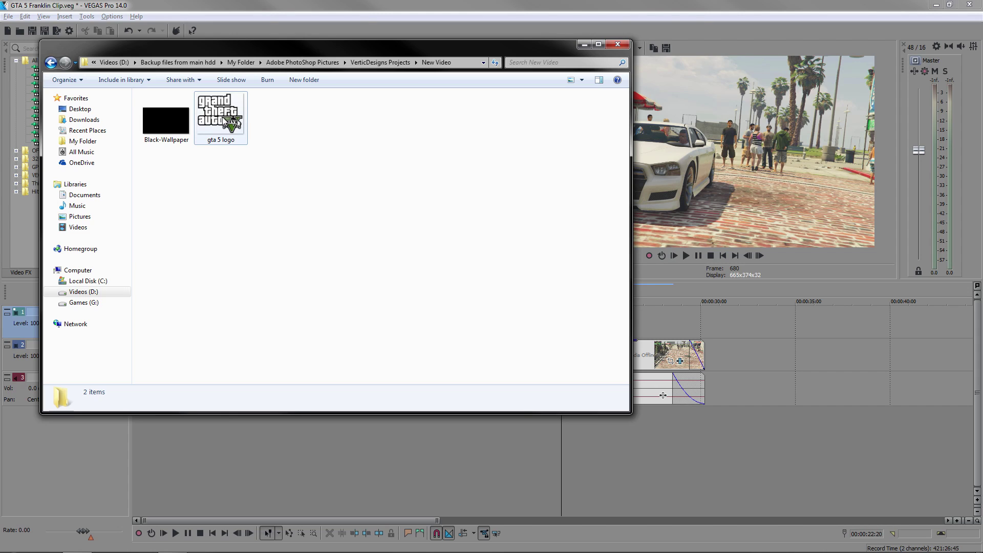
Drop the gta 5 logo image onto the top track, aligned to the 22-second playhead, and open its Pan/Crop
drag(220, 117, 676, 331)
click(585, 44)
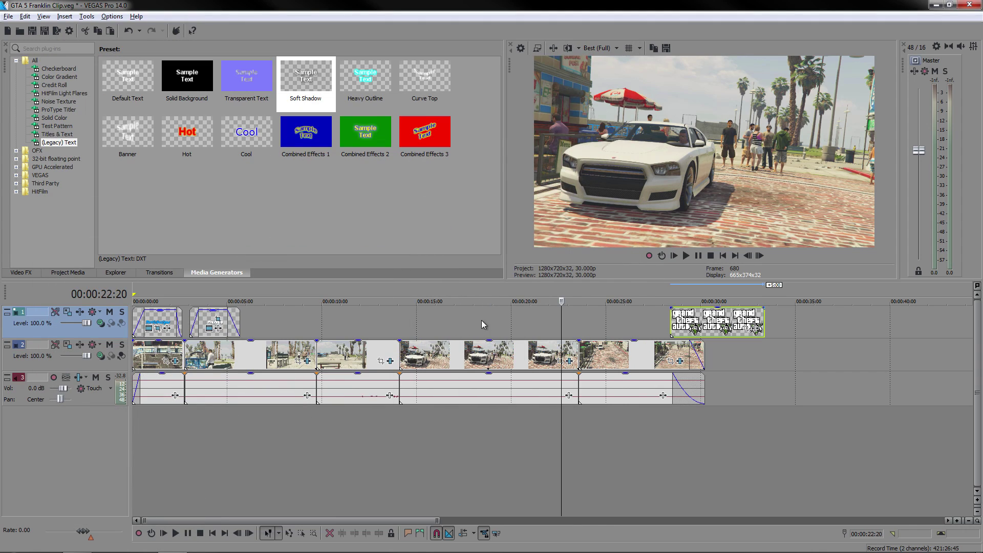
drag(695, 327, 586, 328)
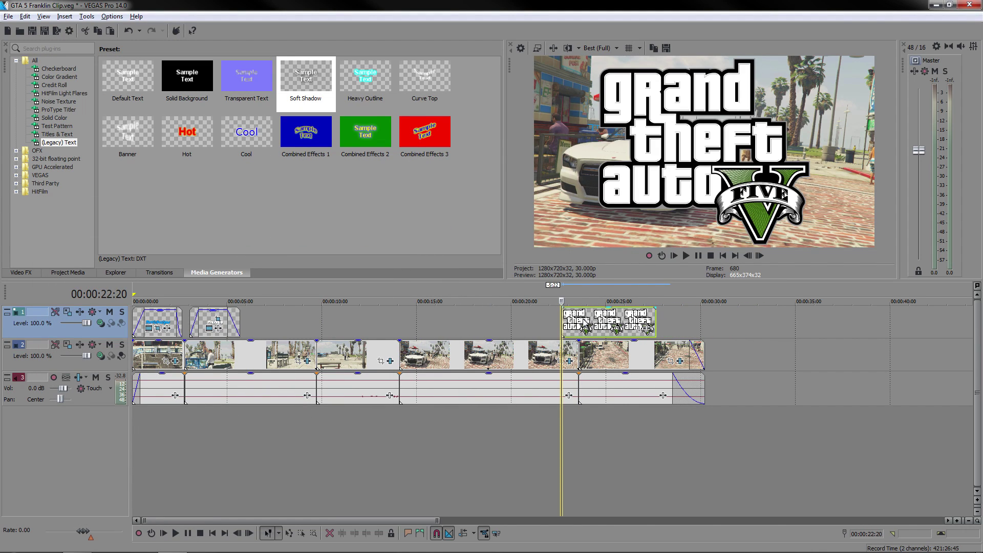
click(638, 330)
scroll(439, 202, down, 5)
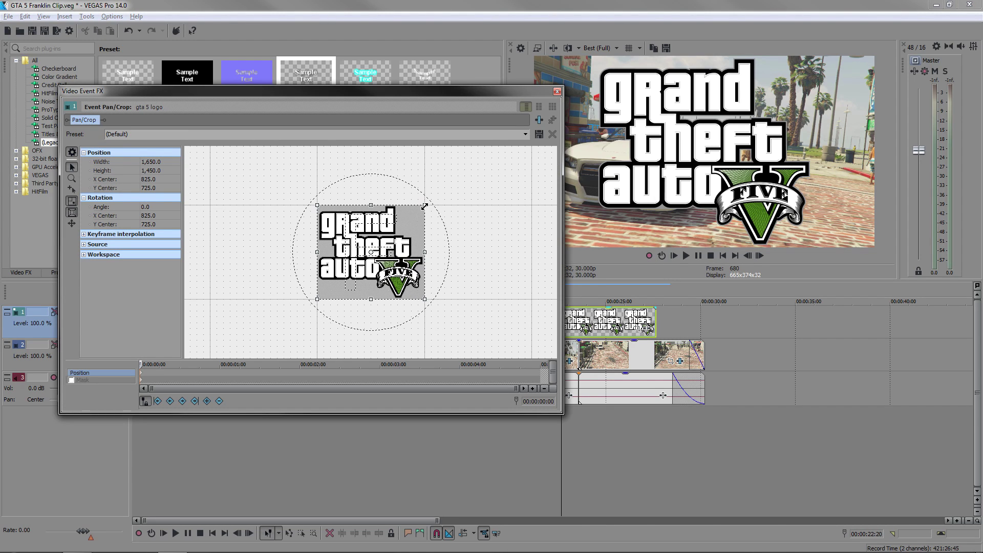
Widen the GTA V logo's Pan/Crop framing, add a more zoomed-out keyframe at 12 frames, and move it to the event's end
drag(425, 206, 441, 194)
drag(465, 180, 472, 175)
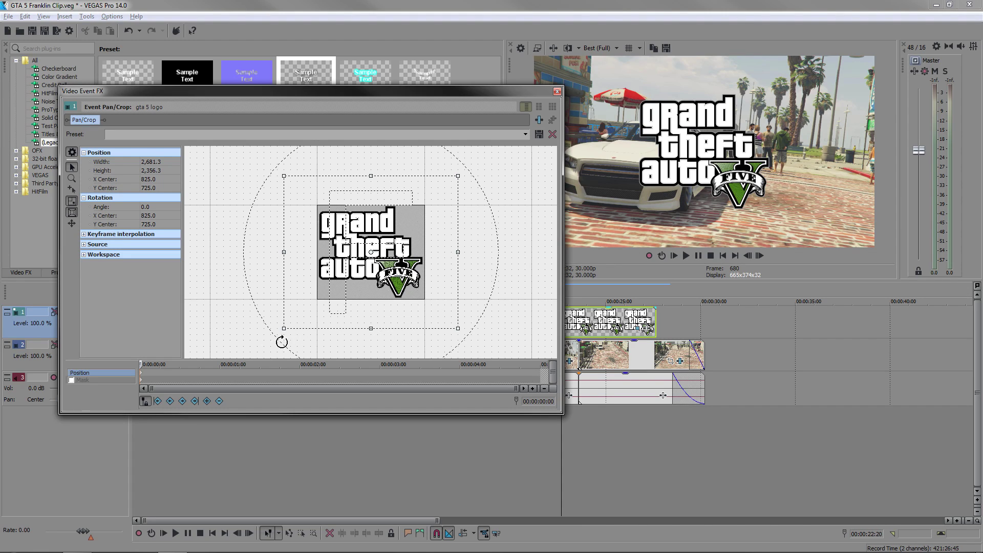
click(172, 374)
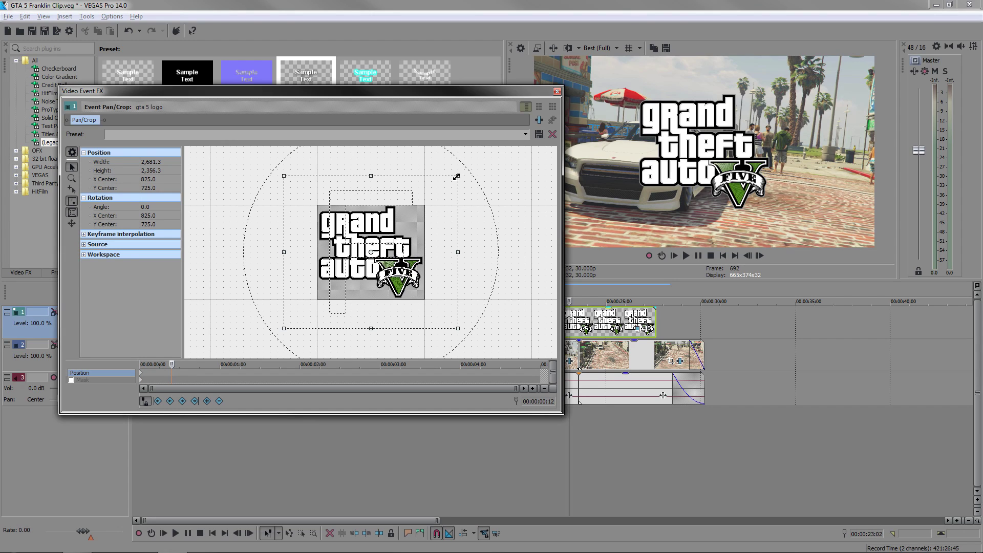
drag(456, 177, 463, 173)
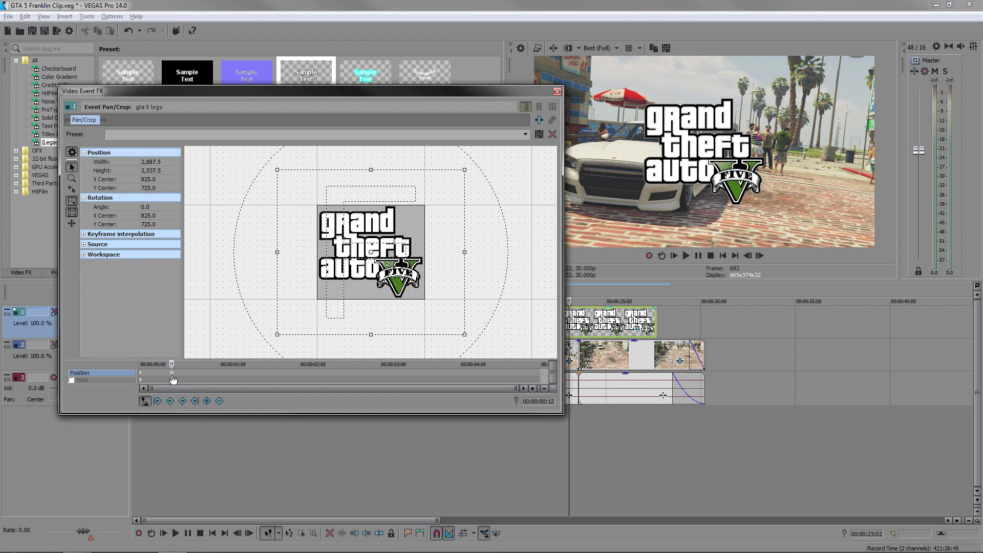
drag(200, 378, 541, 373)
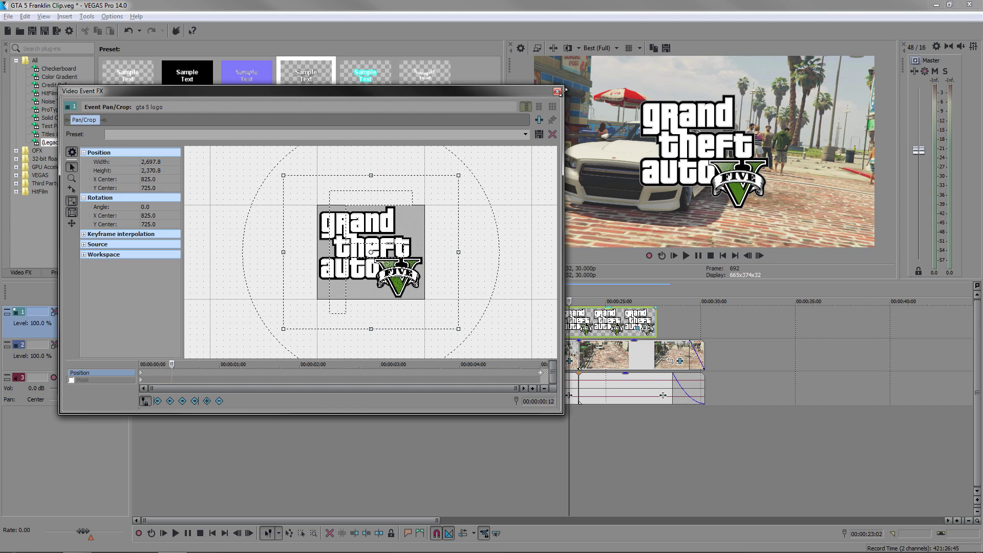
click(557, 92)
click(722, 255)
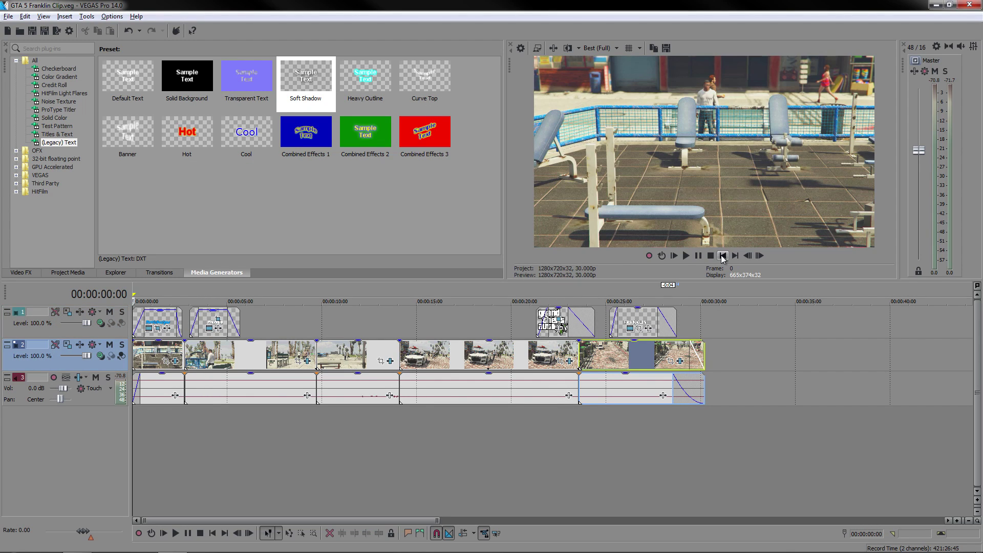